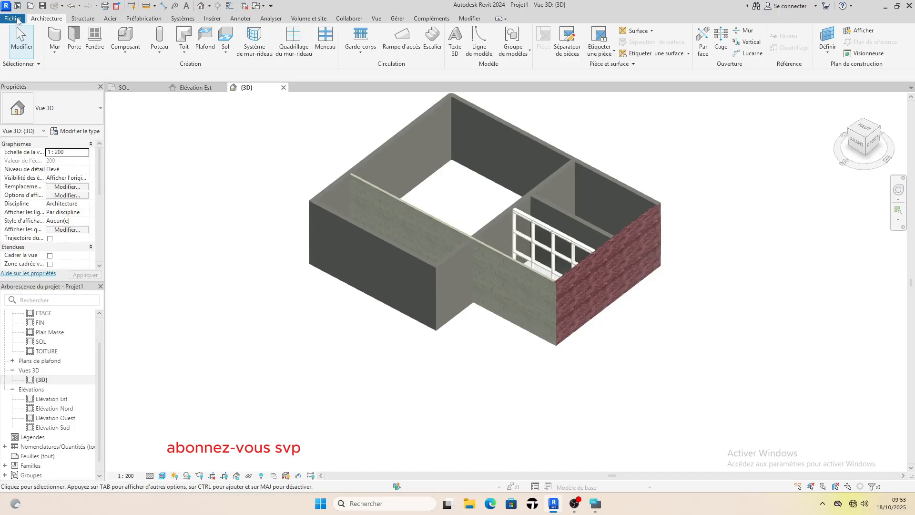
Create a new project based on the architectural template (Gabarit architectural).
click(14, 19)
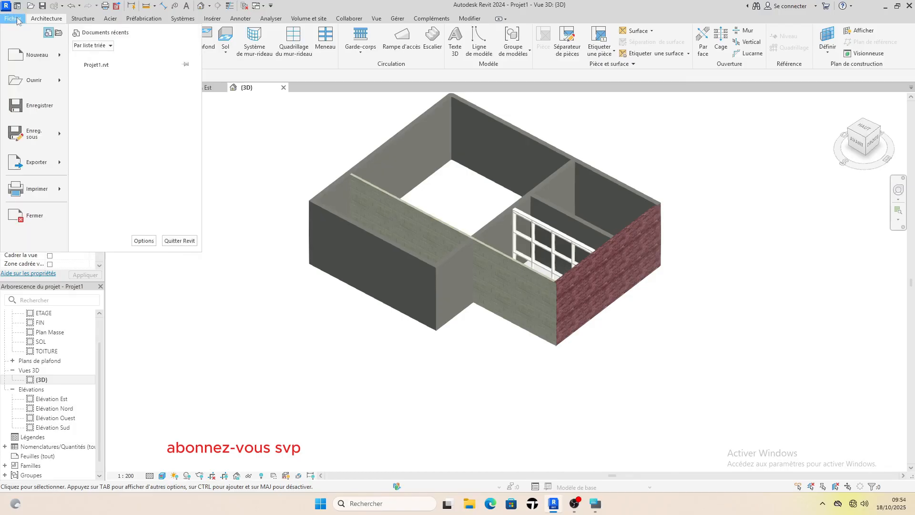
mouse_move(19, 55)
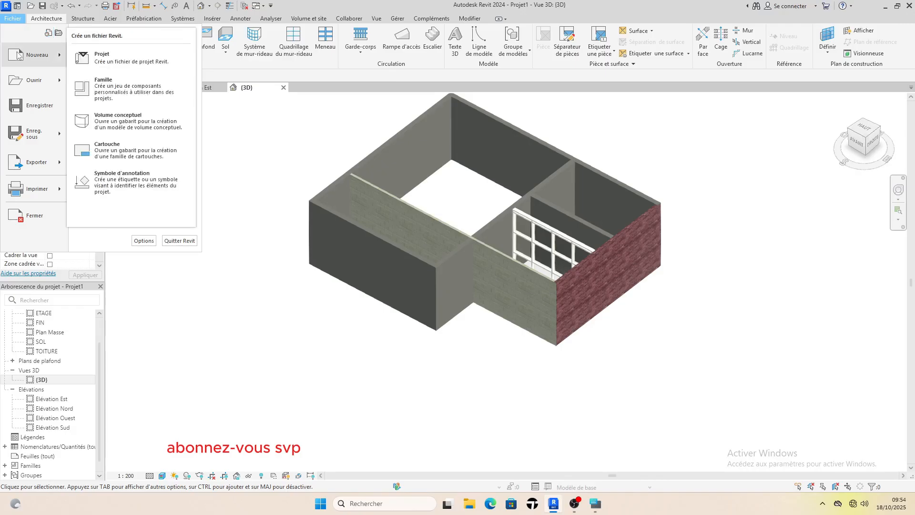
click(112, 60)
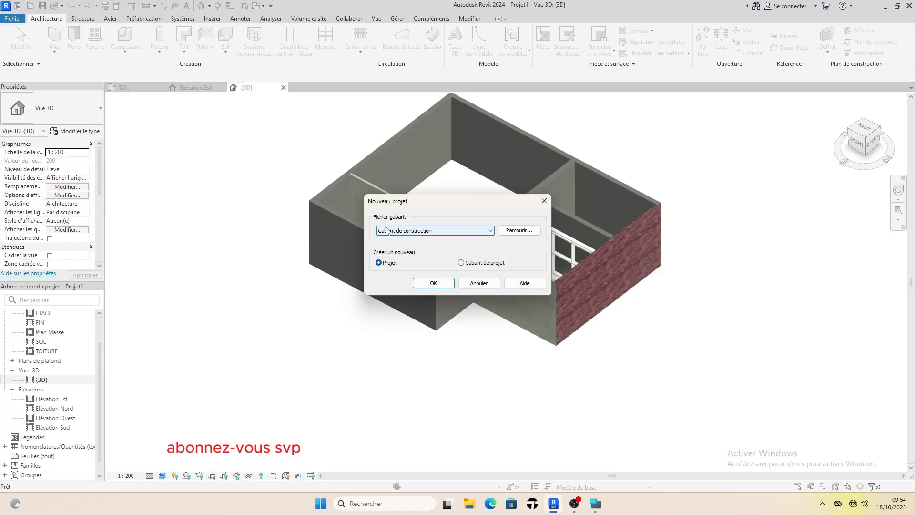
click(488, 232)
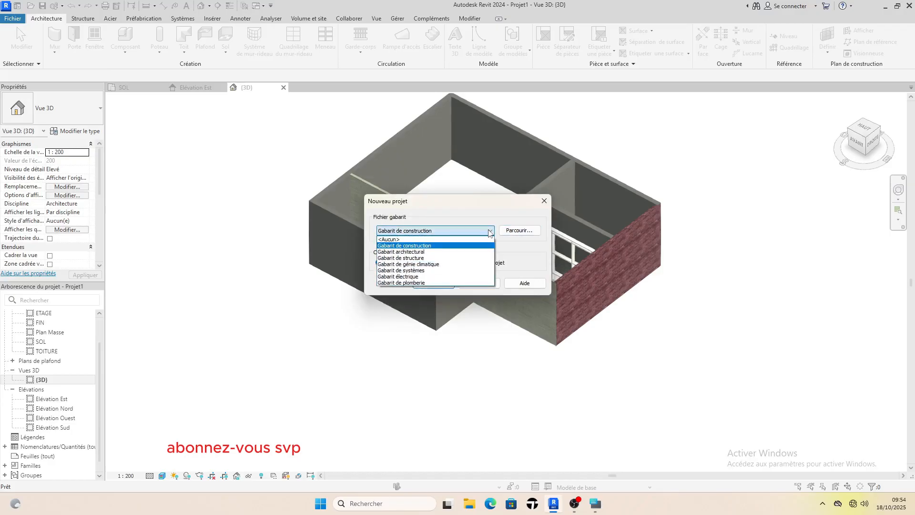
click(426, 252)
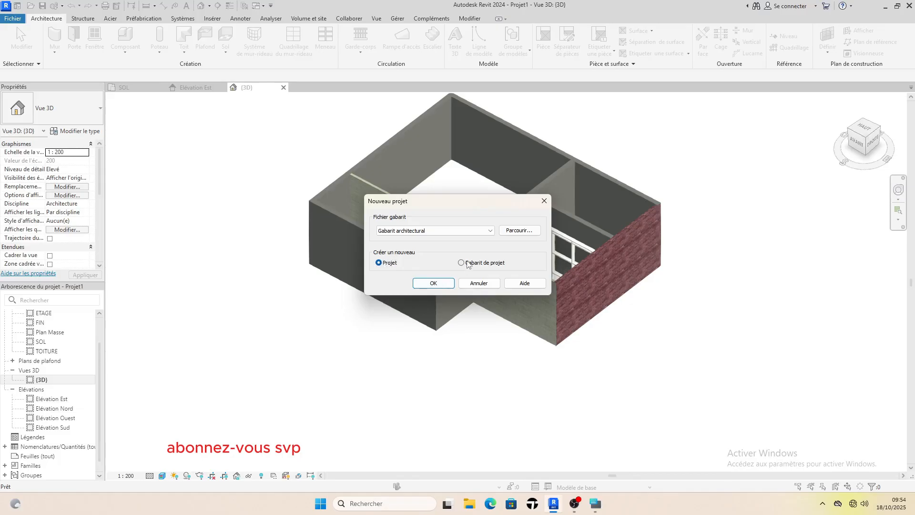
click(434, 284)
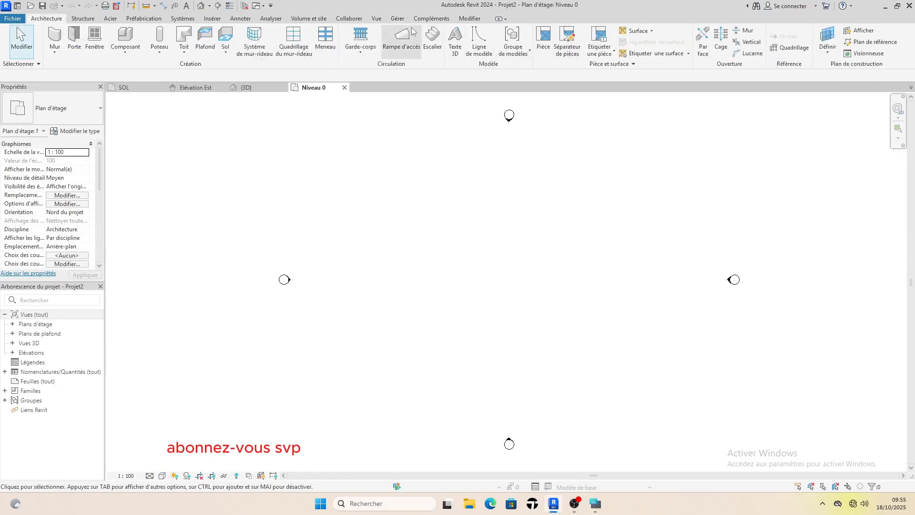
Set the project's length unit (Longueur) to centimetres and confirm the unit settings.
click(399, 19)
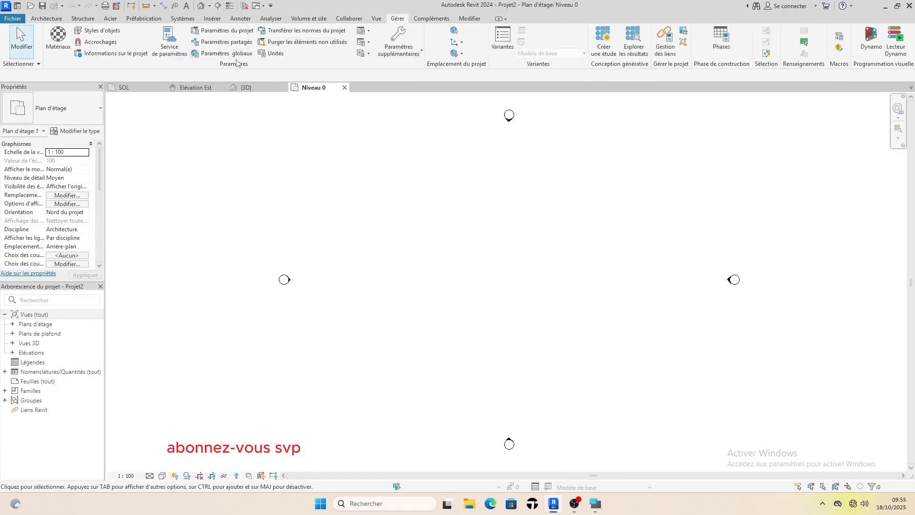
click(271, 53)
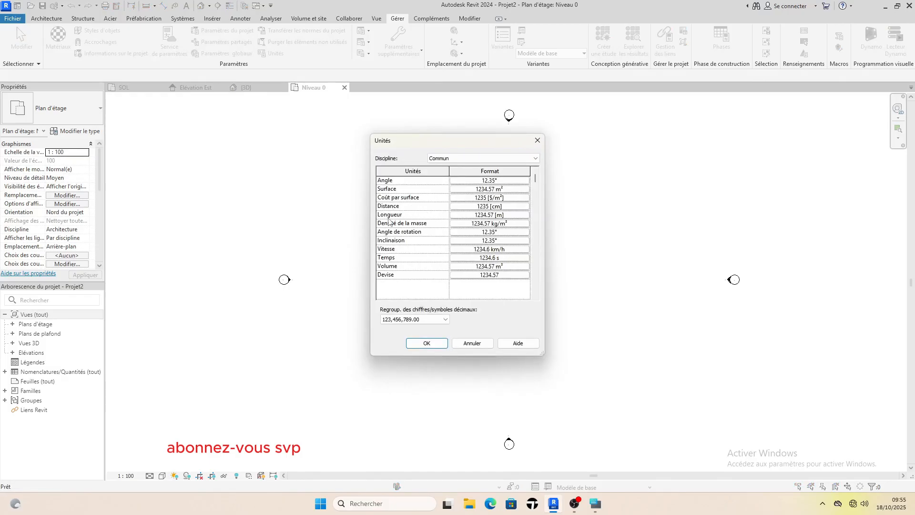
click(483, 216)
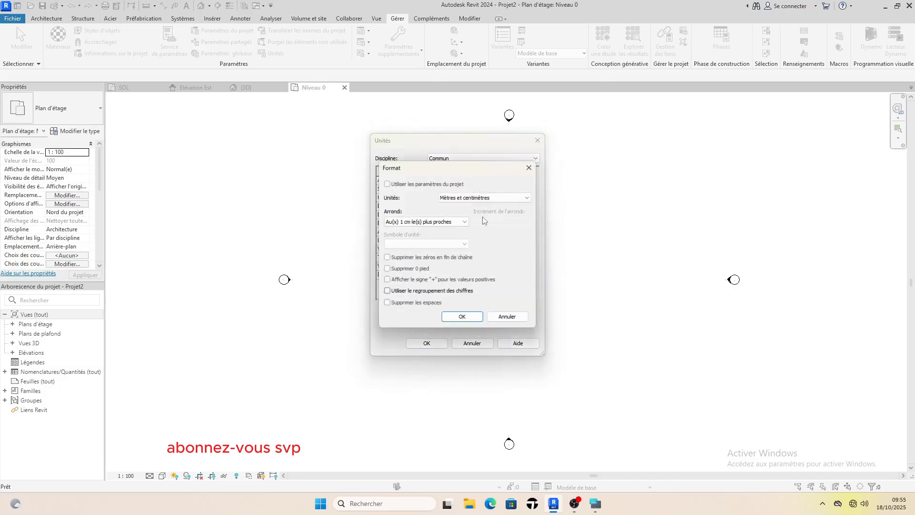
click(491, 198)
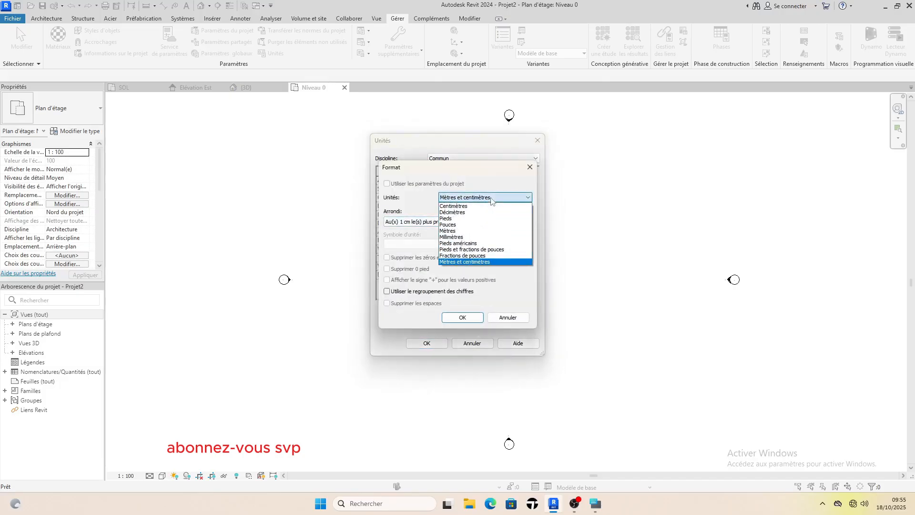
click(474, 206)
click(473, 199)
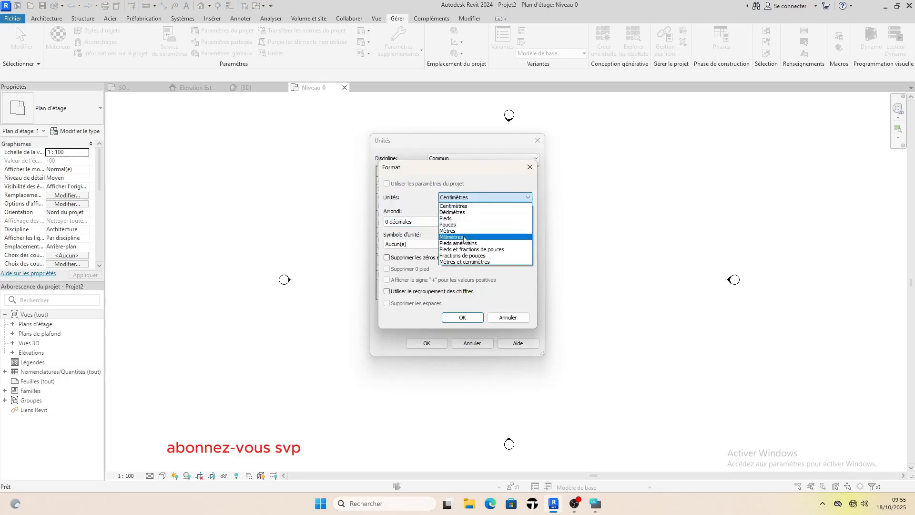
click(466, 208)
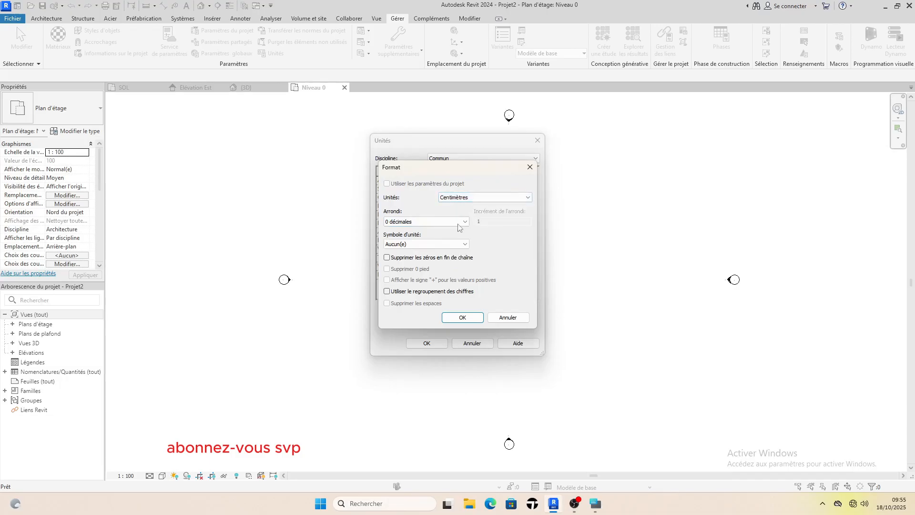
click(459, 317)
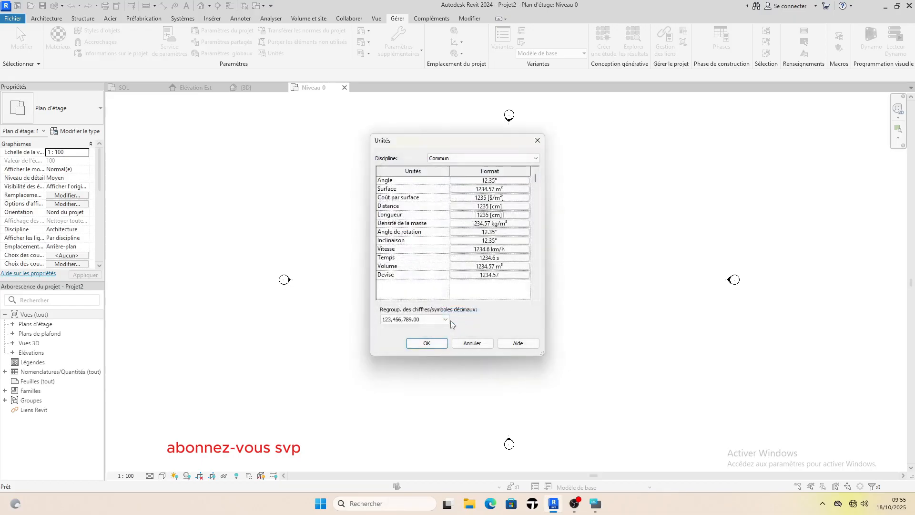
click(413, 343)
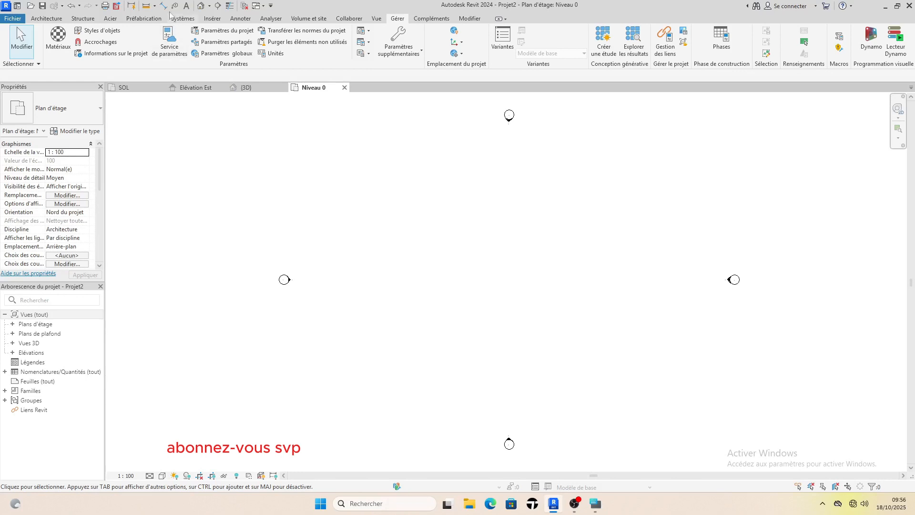
Open the Elévation Est view of the new project.
click(56, 21)
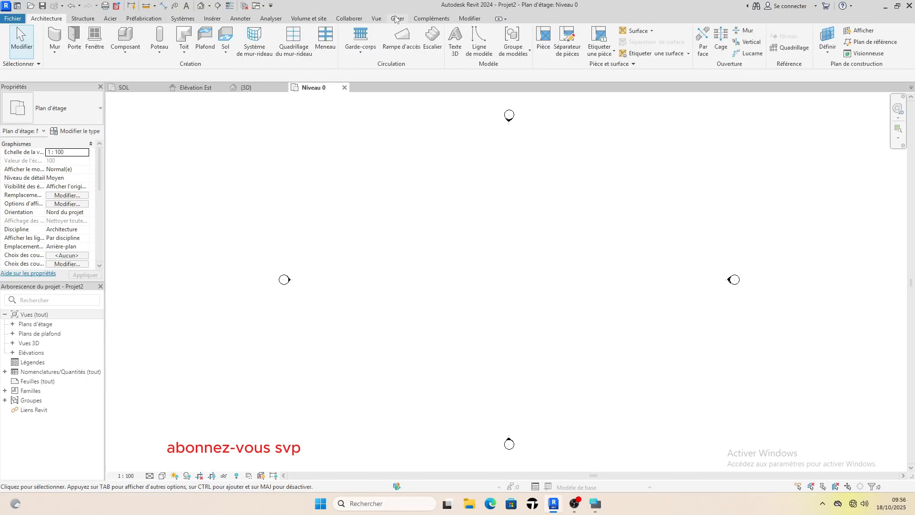
double_click(21, 353)
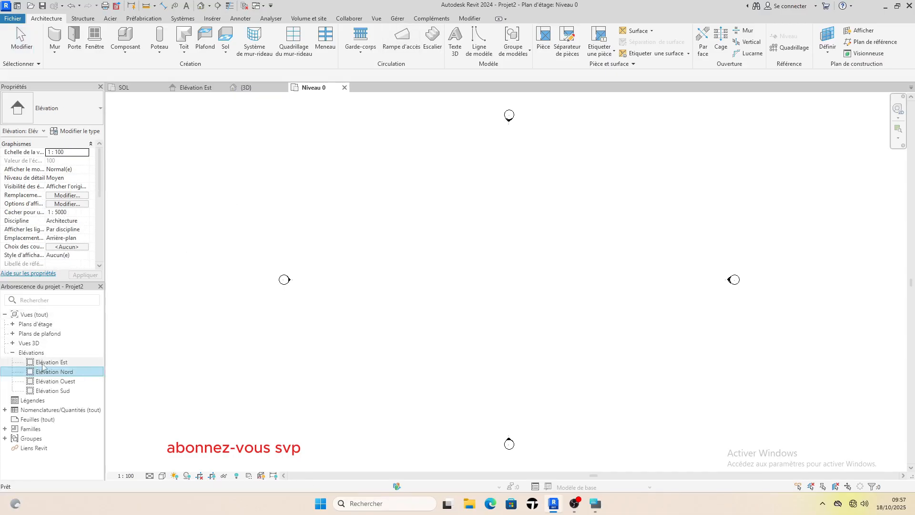
double_click(42, 364)
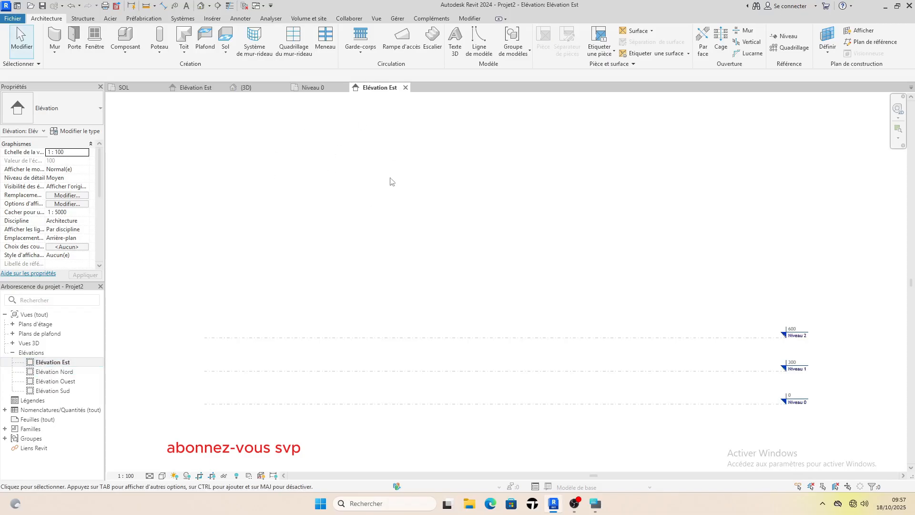
Rename the Niveau 0 level as SOL in the east elevation, using the on-screen keyboard.
scroll(857, 410, up, 5)
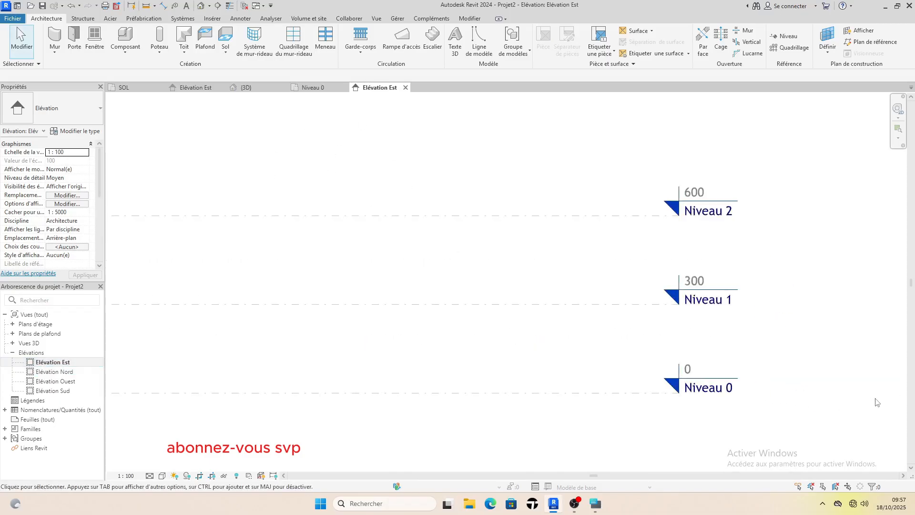
scroll(875, 401, up, 1)
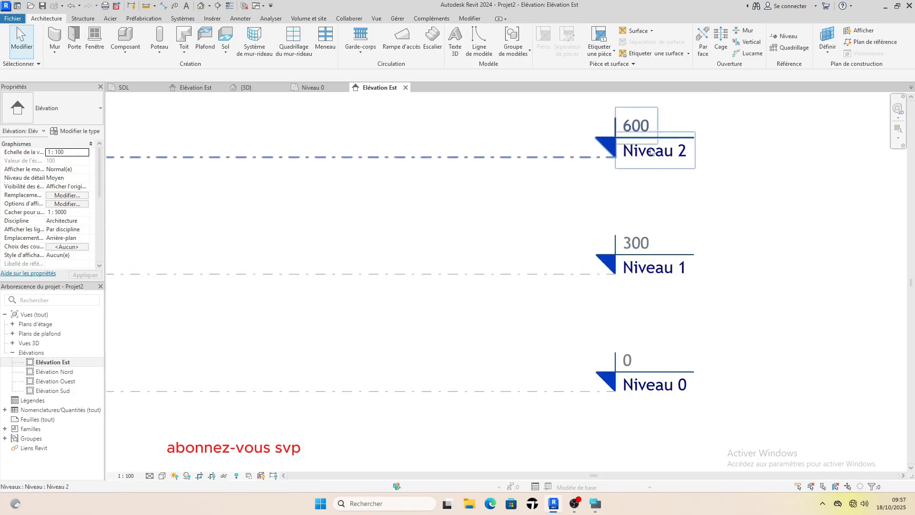
scroll(688, 174, down, 2)
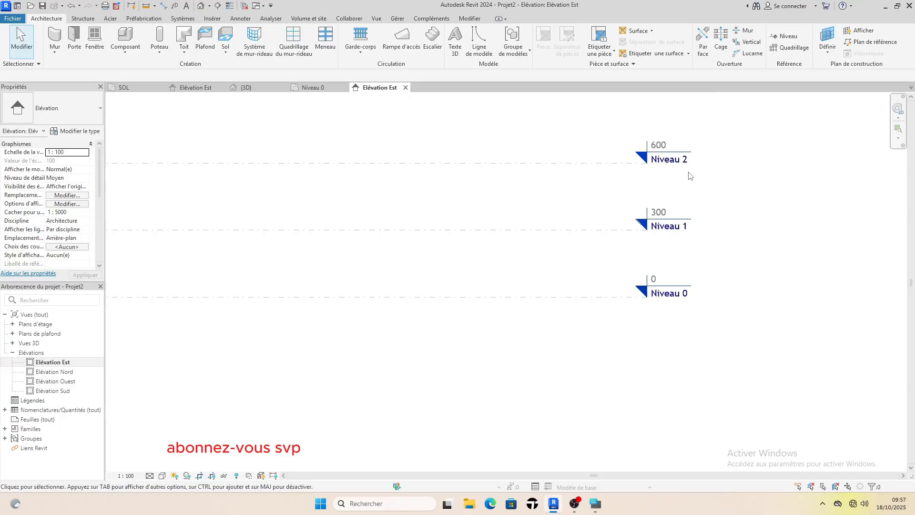
scroll(661, 339, up, 1)
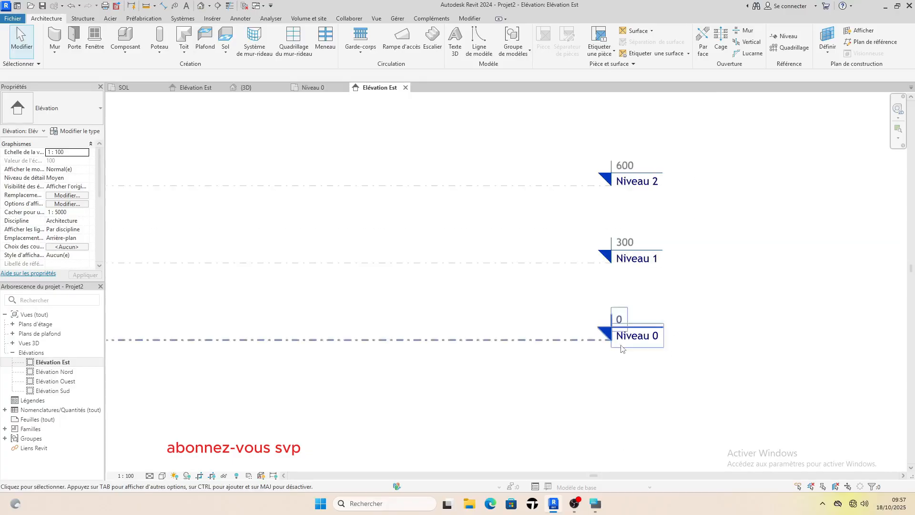
click(652, 338)
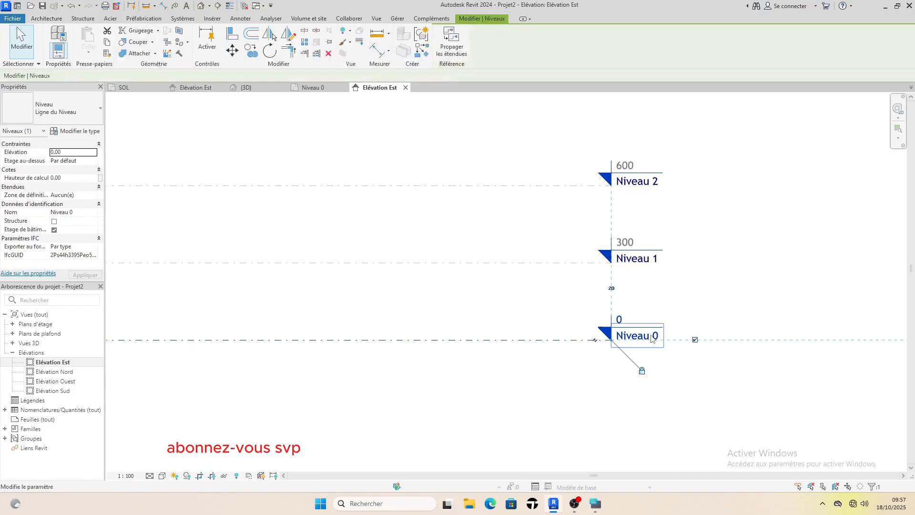
click(623, 359)
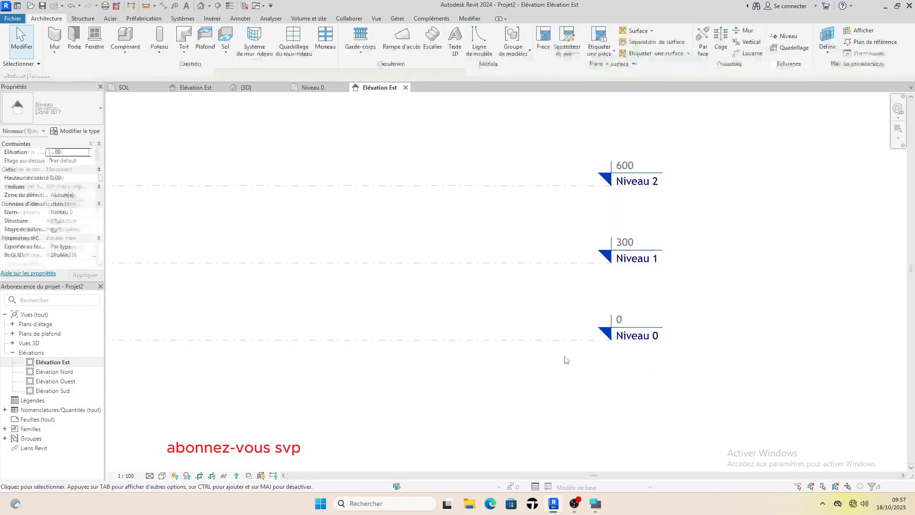
click(524, 343)
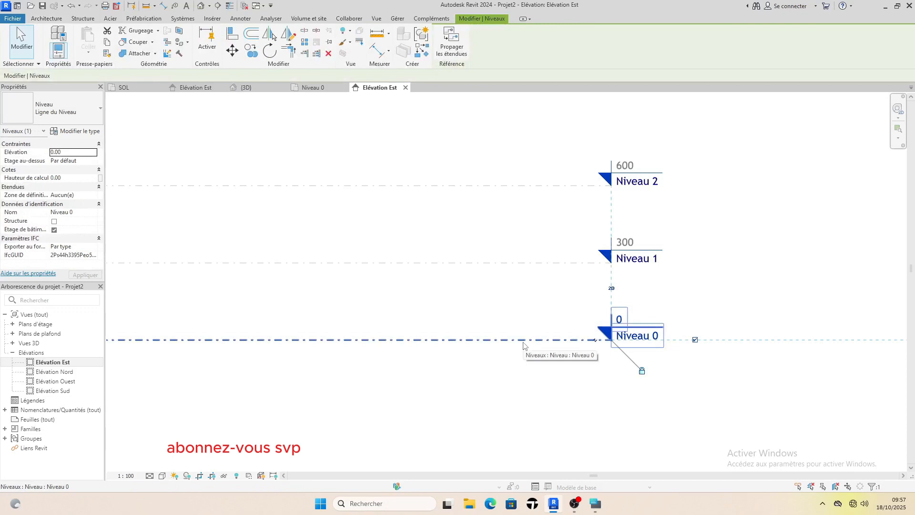
click(646, 338)
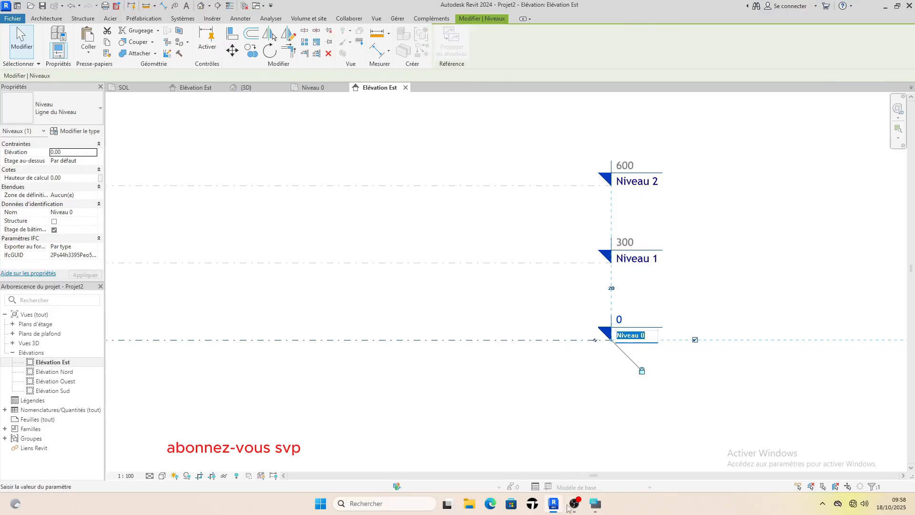
mouse_move(594, 506)
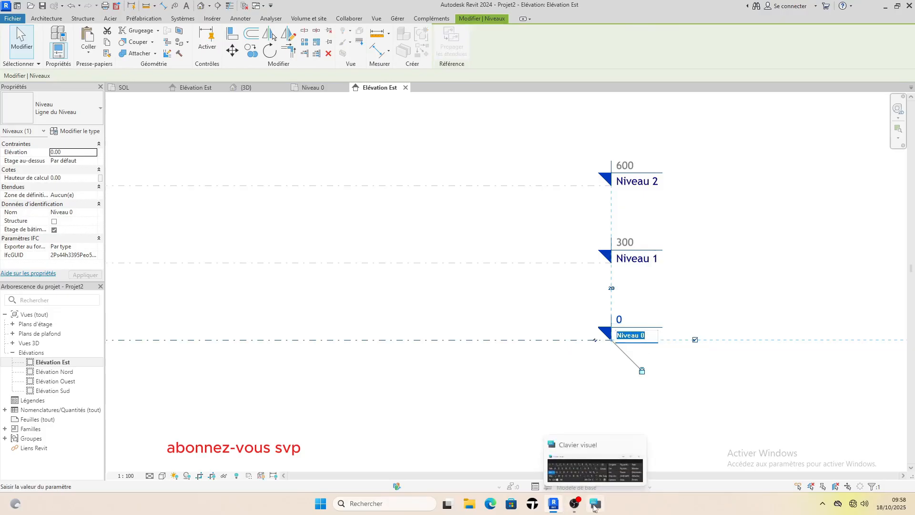
click(595, 506)
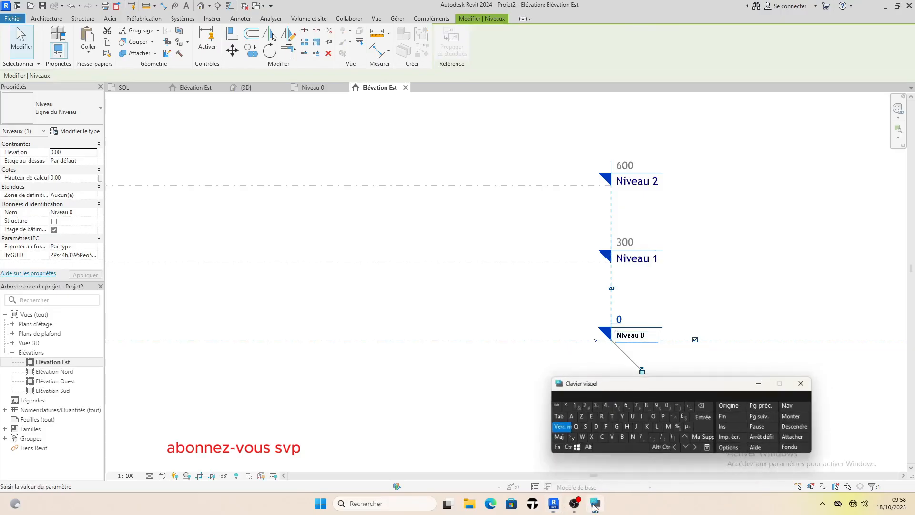
click(648, 334)
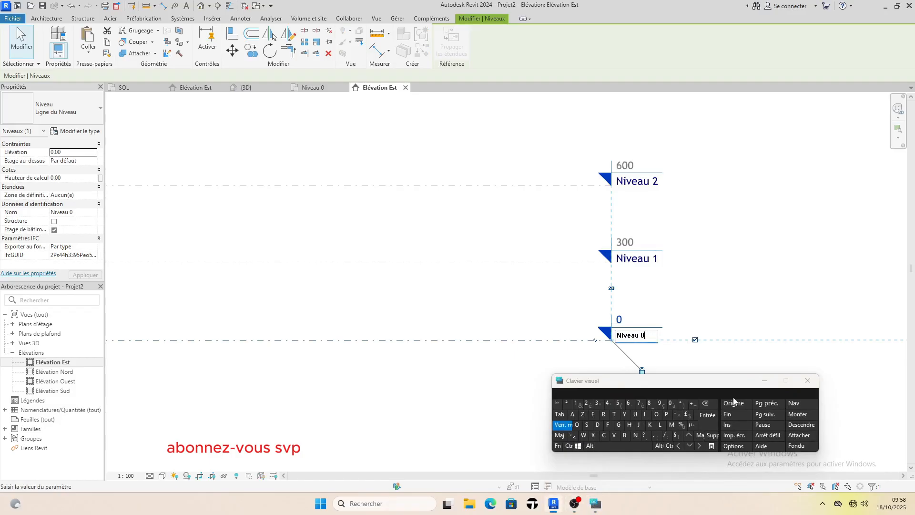
click(712, 405)
click(712, 405)
click(587, 424)
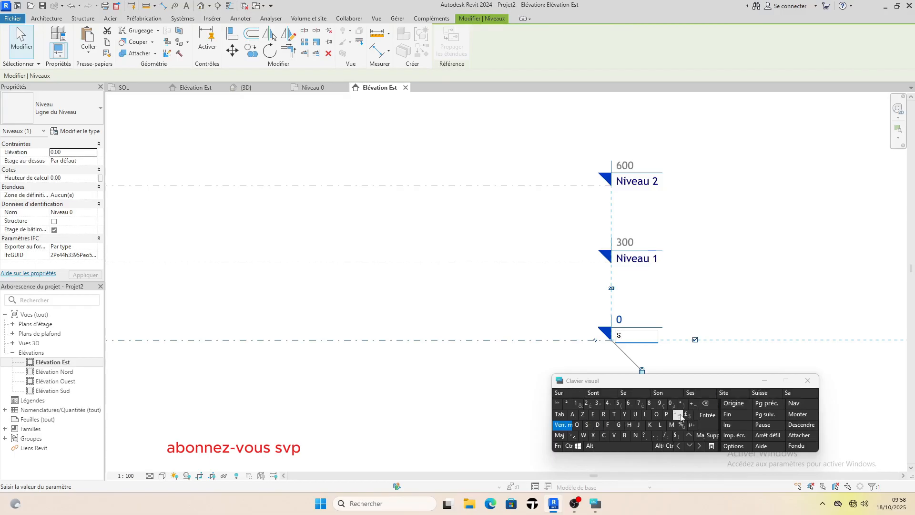
click(657, 415)
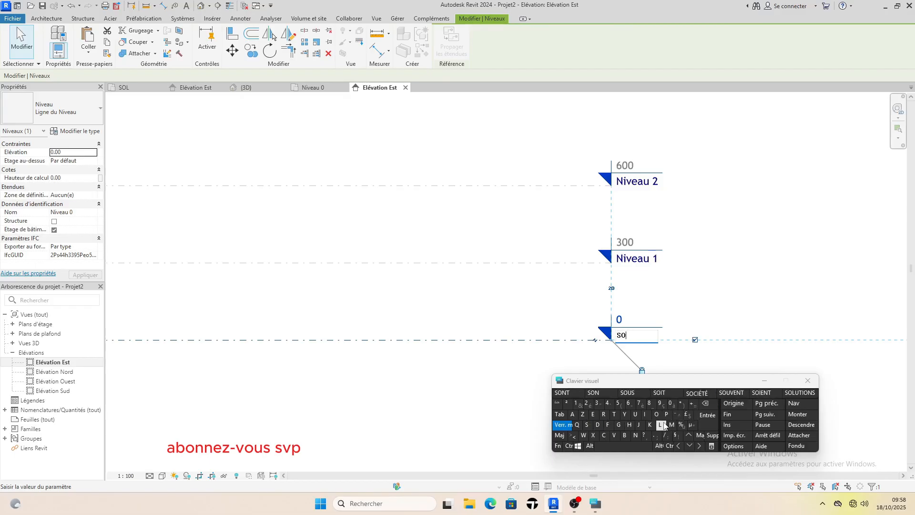
click(661, 425)
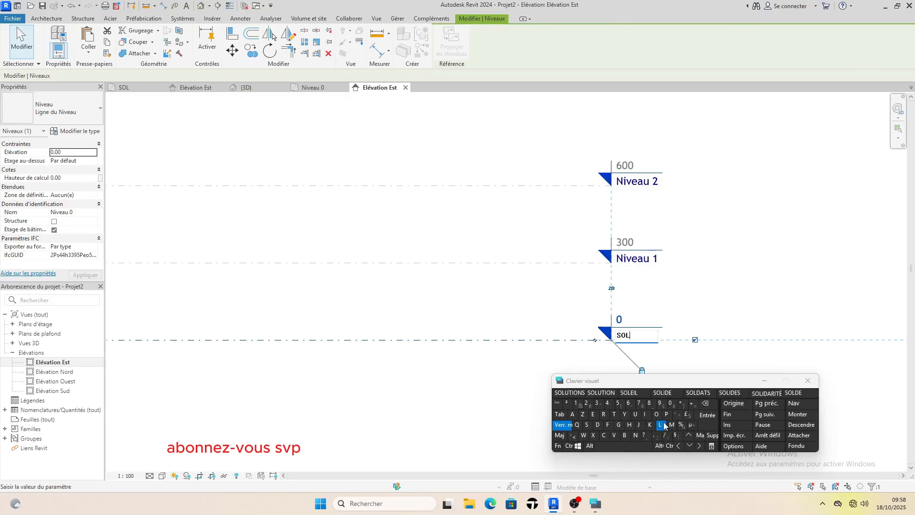
click(712, 423)
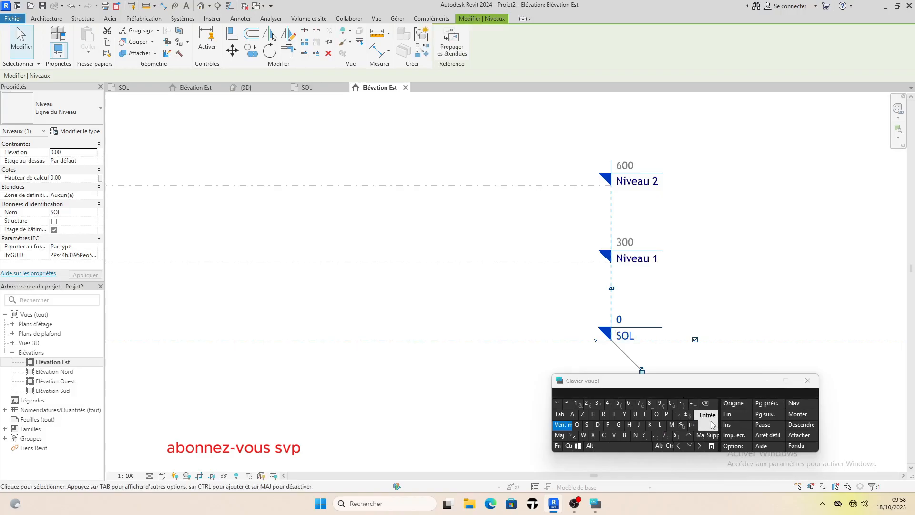
Rename the Niveau 1 level as ET 1 in the east elevation, using the on-screen keyboard.
click(559, 262)
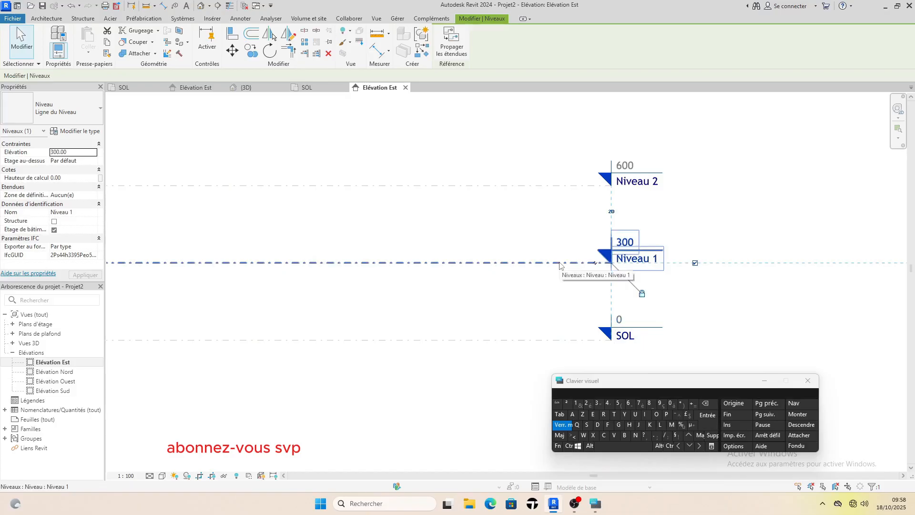
click(648, 262)
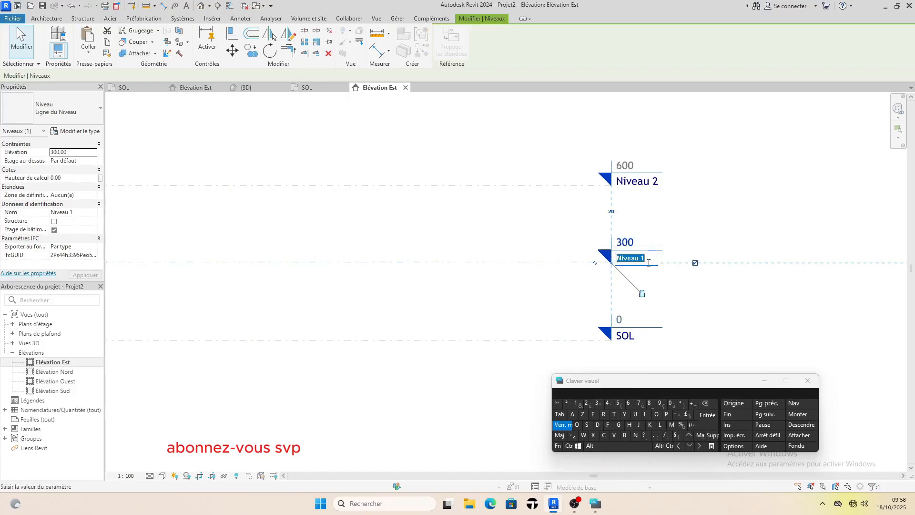
click(592, 414)
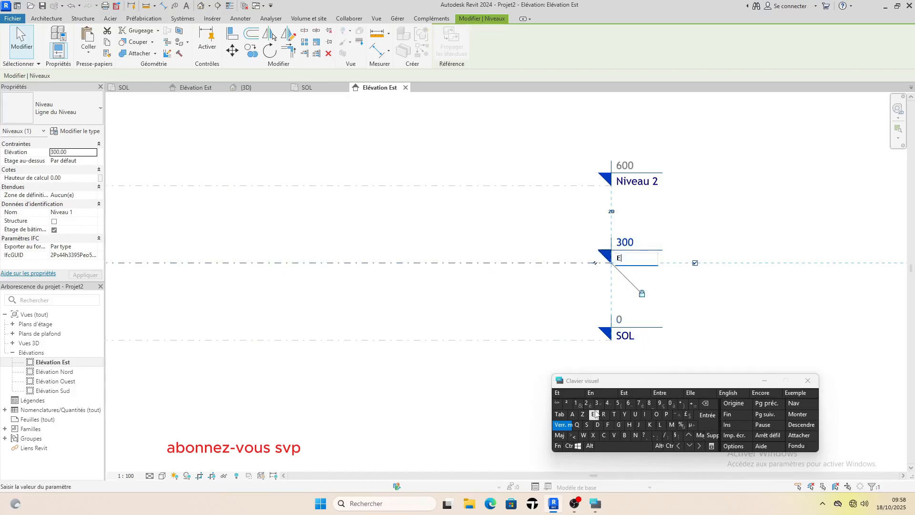
click(614, 414)
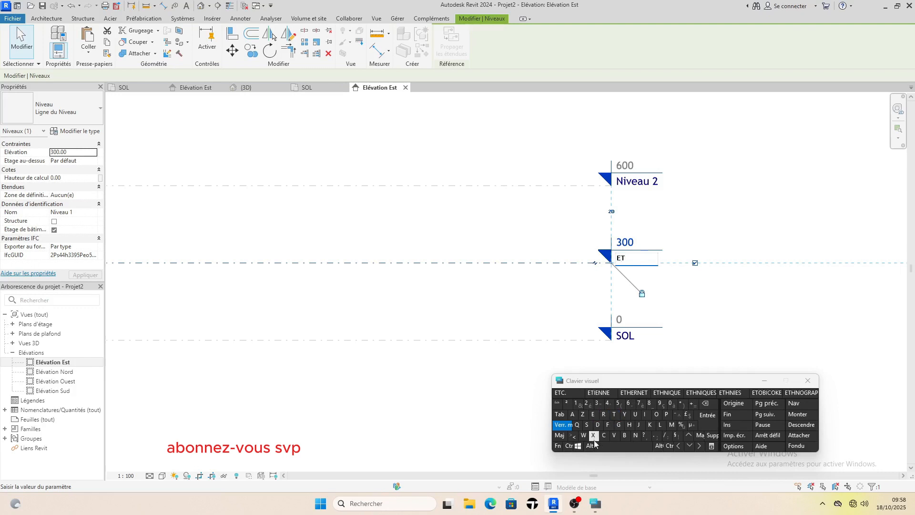
click(617, 445)
click(576, 406)
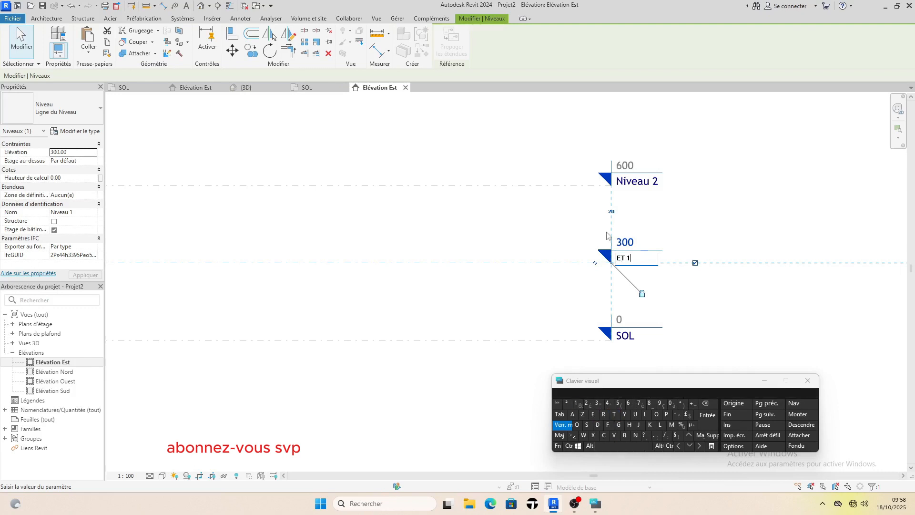
click(658, 193)
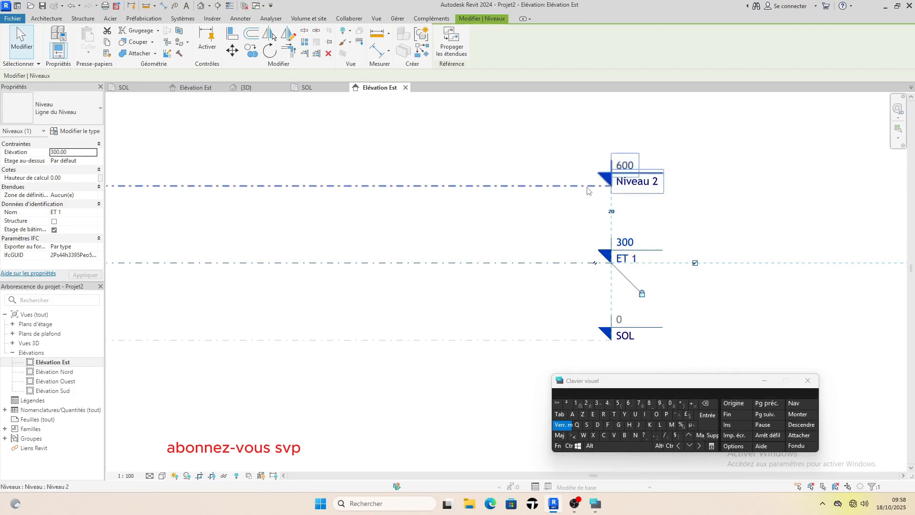
Rename the Niveau 2 level as ET 2 in the east elevation, using the on-screen keyboard.
click(636, 183)
click(639, 183)
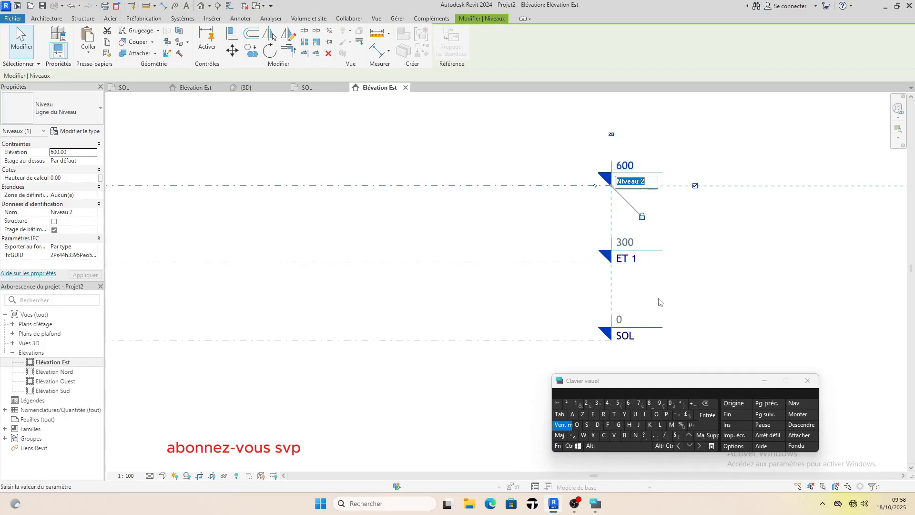
click(593, 414)
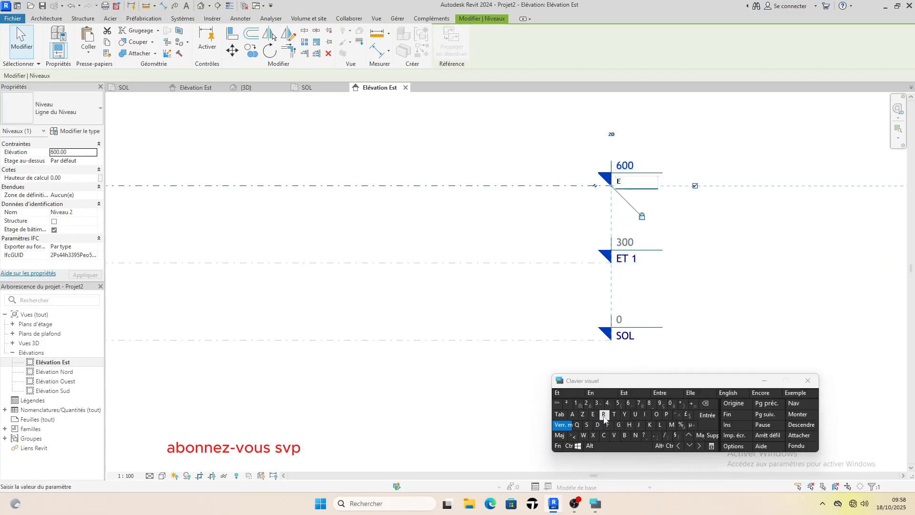
click(614, 414)
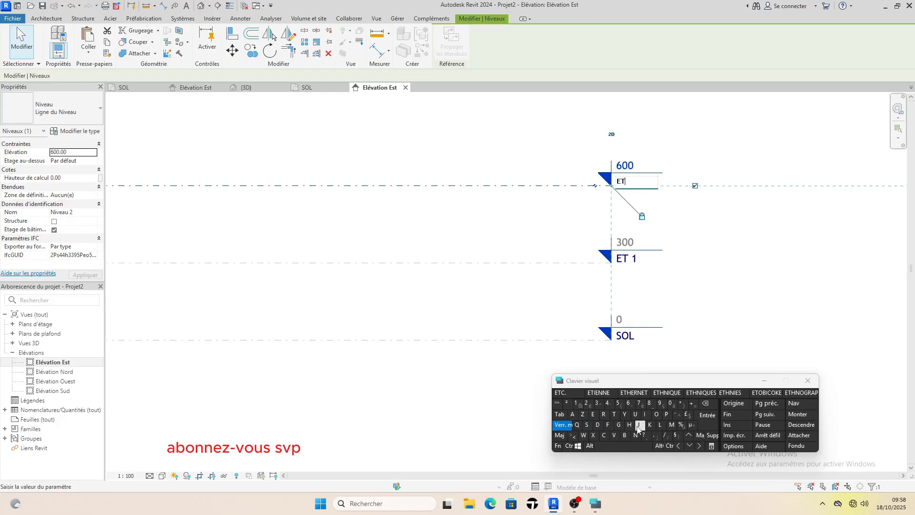
click(621, 446)
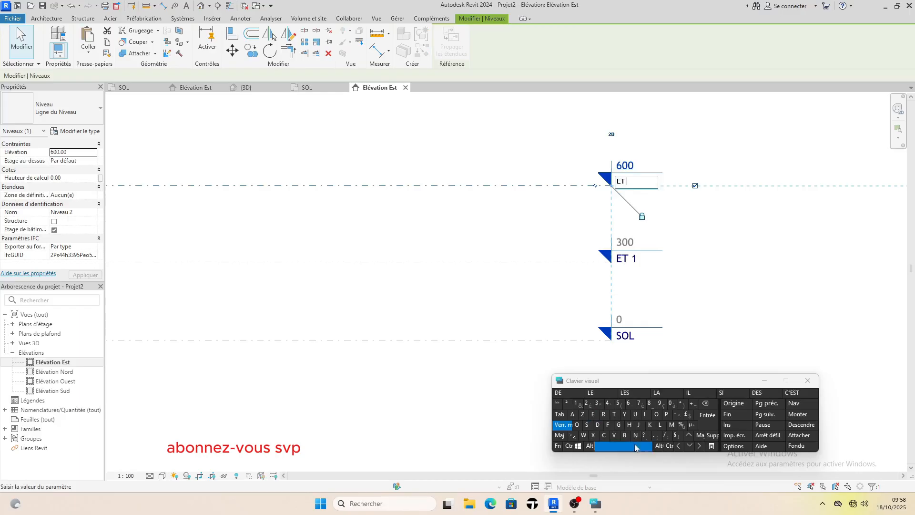
click(588, 404)
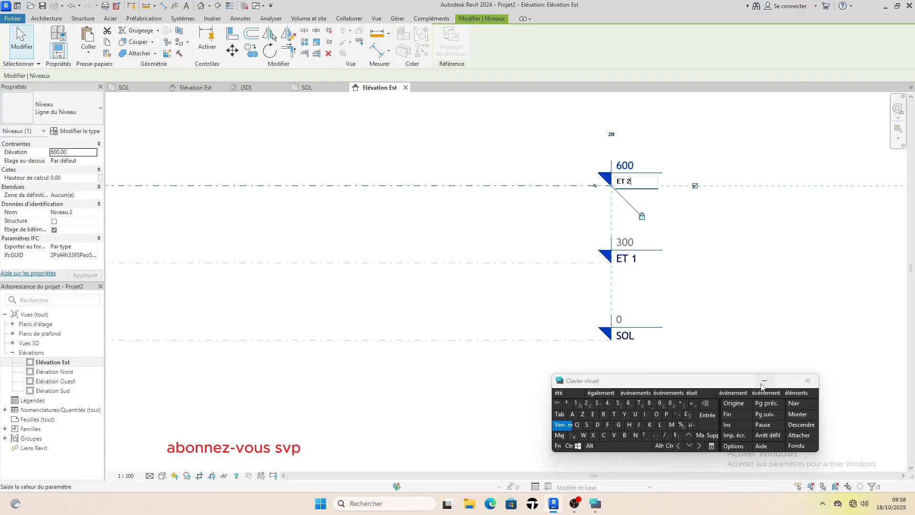
click(674, 289)
Draw a new level line about 210 cm above ET 2, ending in line with the existing level heads.
scroll(673, 290, down, 2)
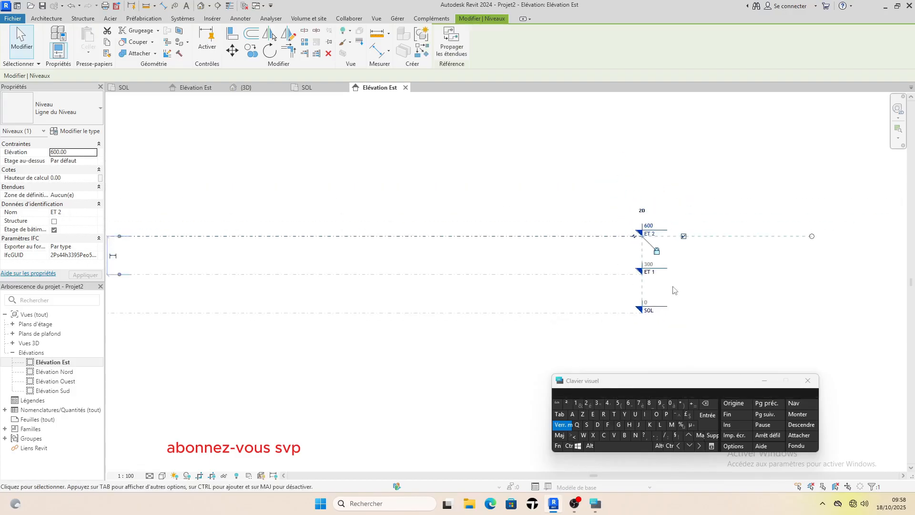
scroll(673, 289, down, 1)
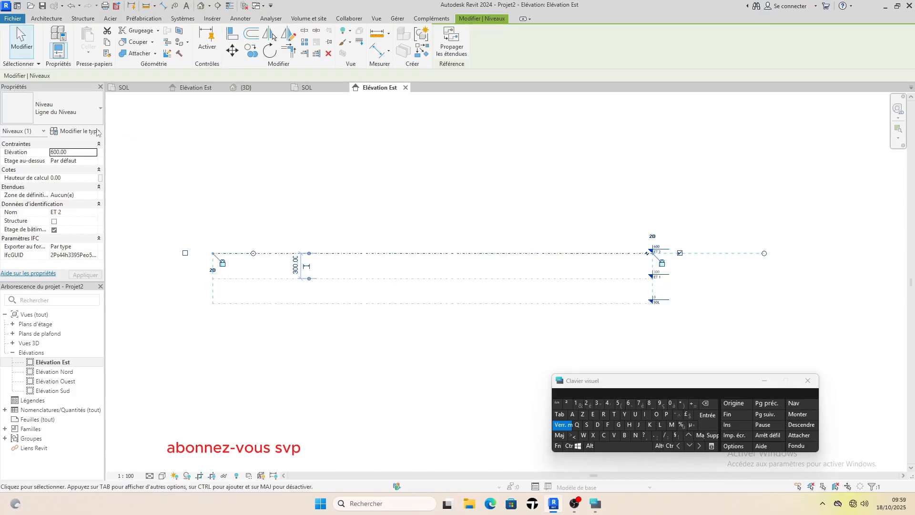
click(47, 19)
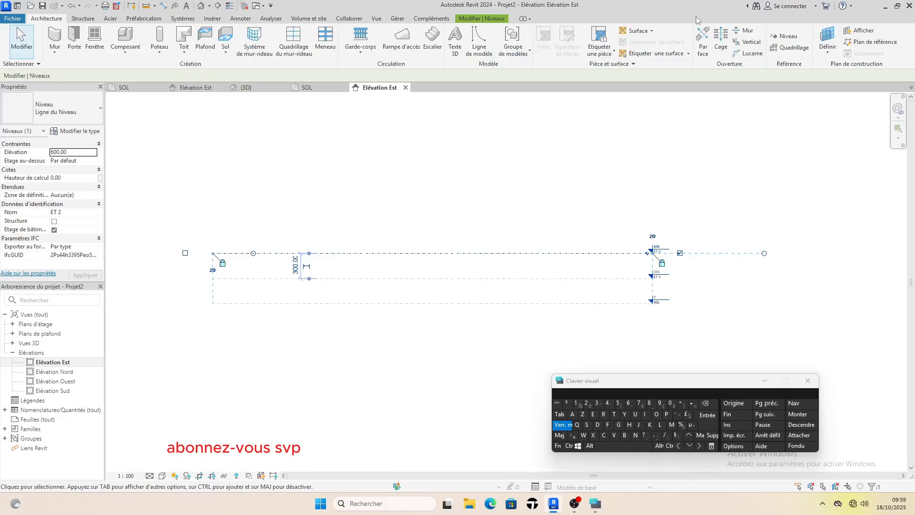
click(782, 37)
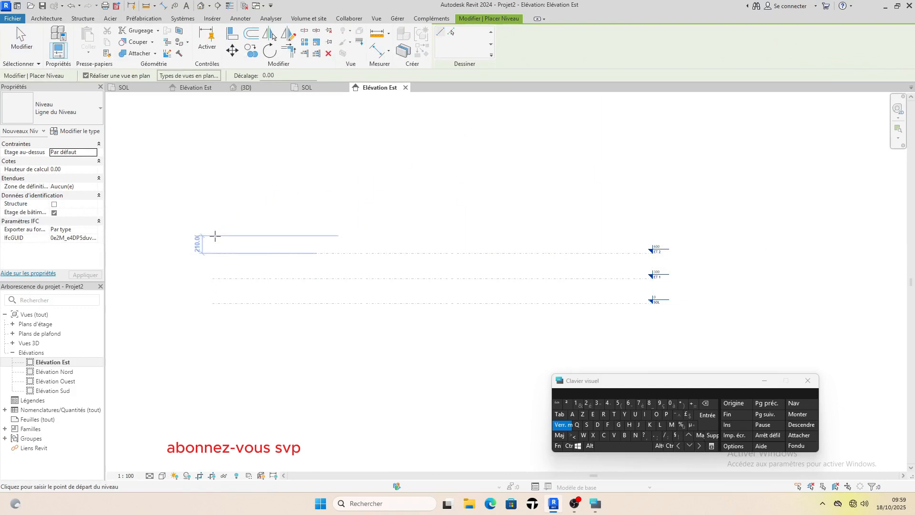
click(215, 236)
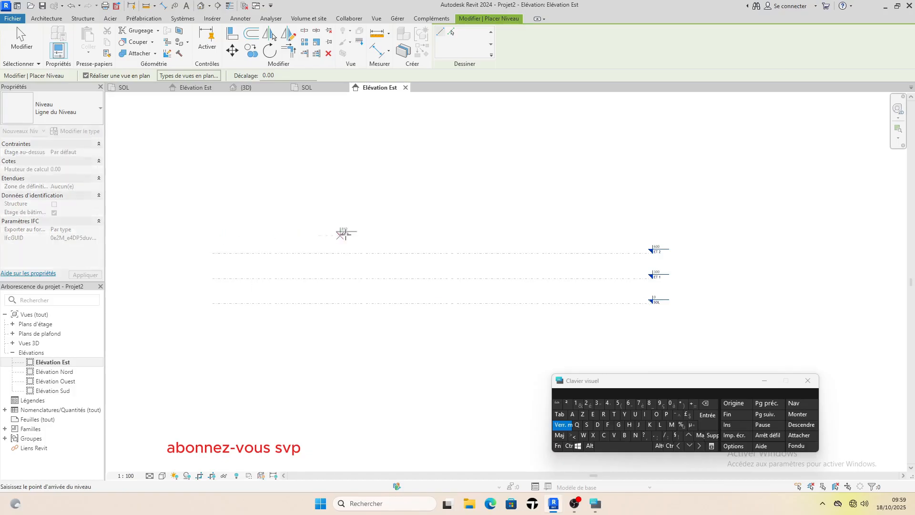
click(651, 235)
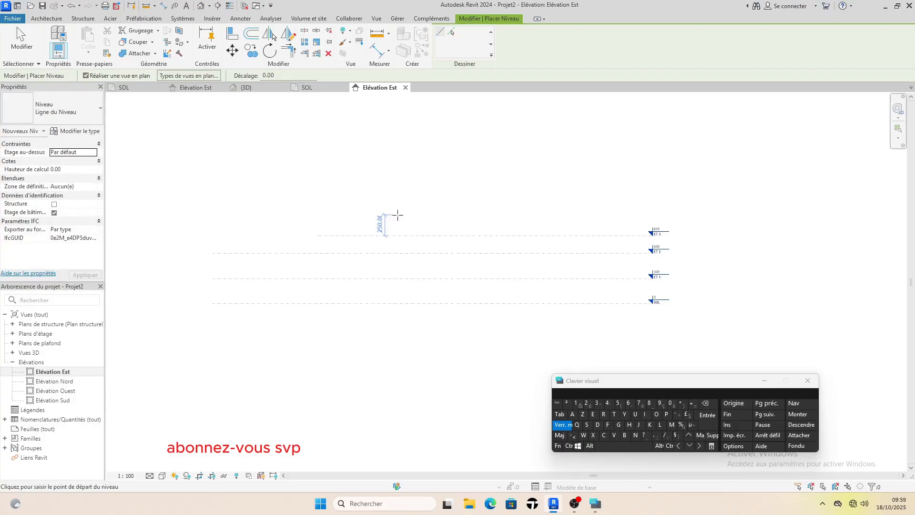
key(Escape)
key(Escape)
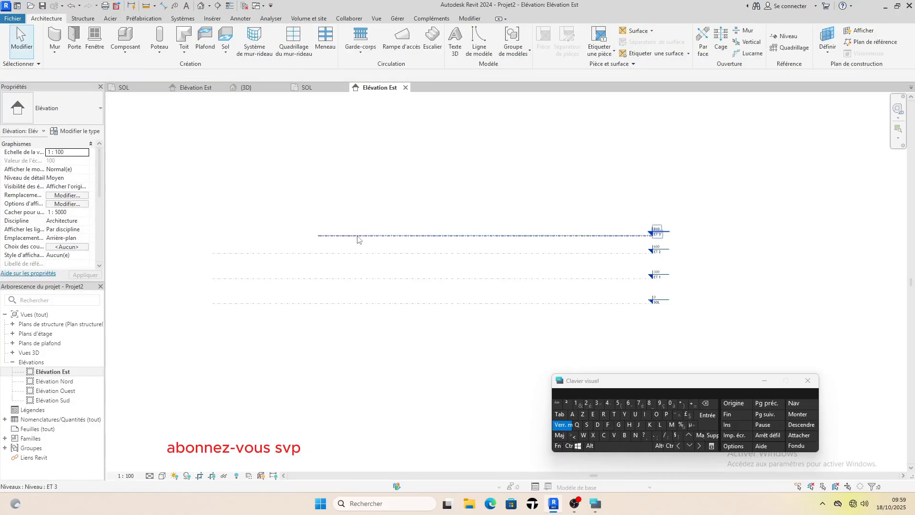
Extend the short end of the new topmost level line to align with the start of the levels below.
click(358, 236)
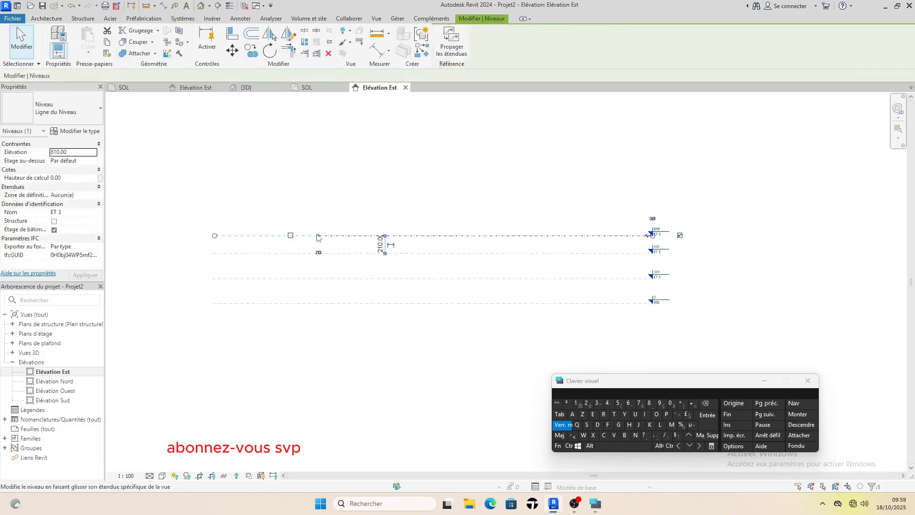
click(328, 207)
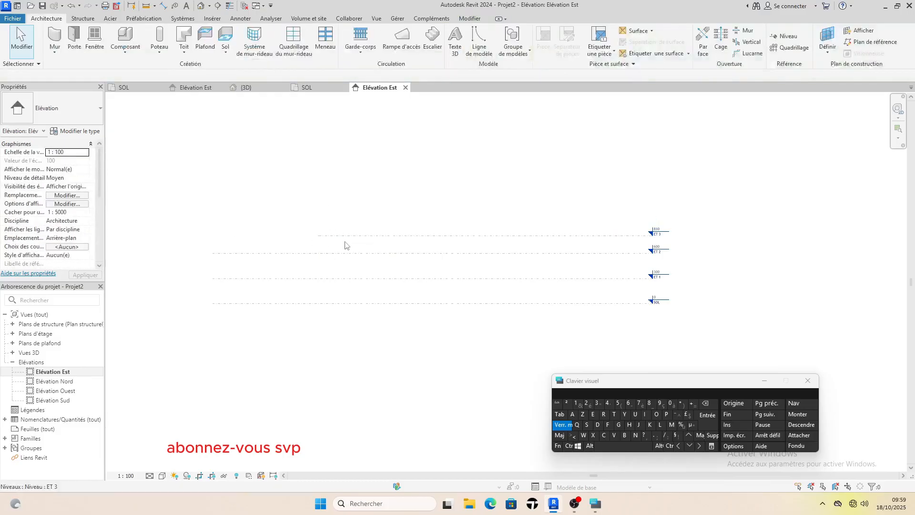
click(346, 236)
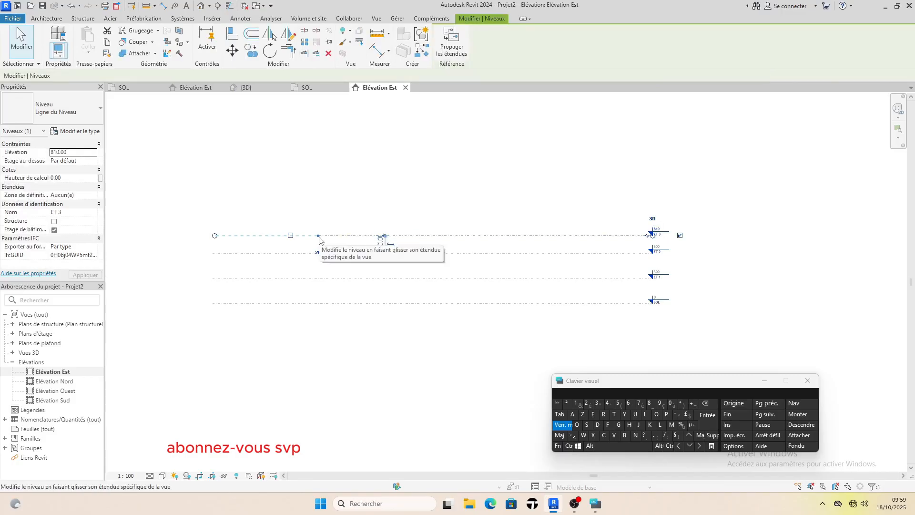
drag(319, 240, 214, 237)
click(241, 208)
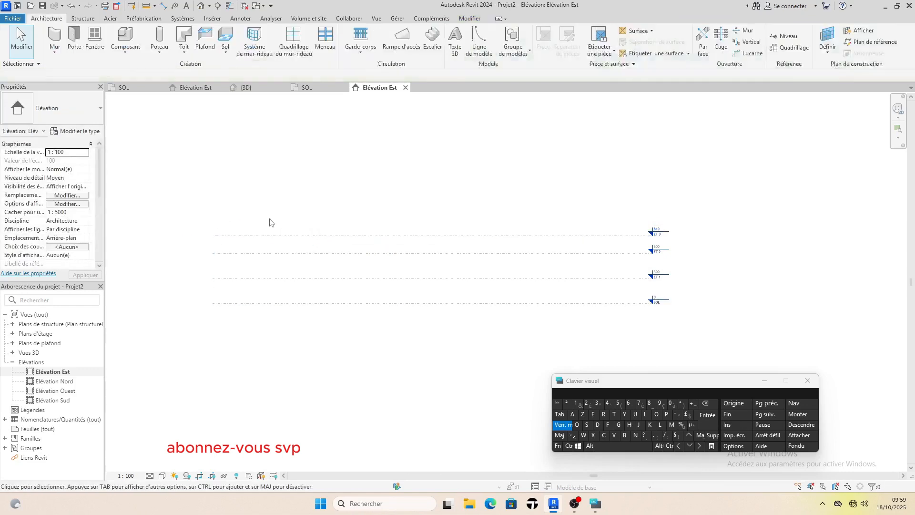
Set the distance between the topmost level and ET 2 to 120 cm, using the on-screen keyboard.
click(322, 239)
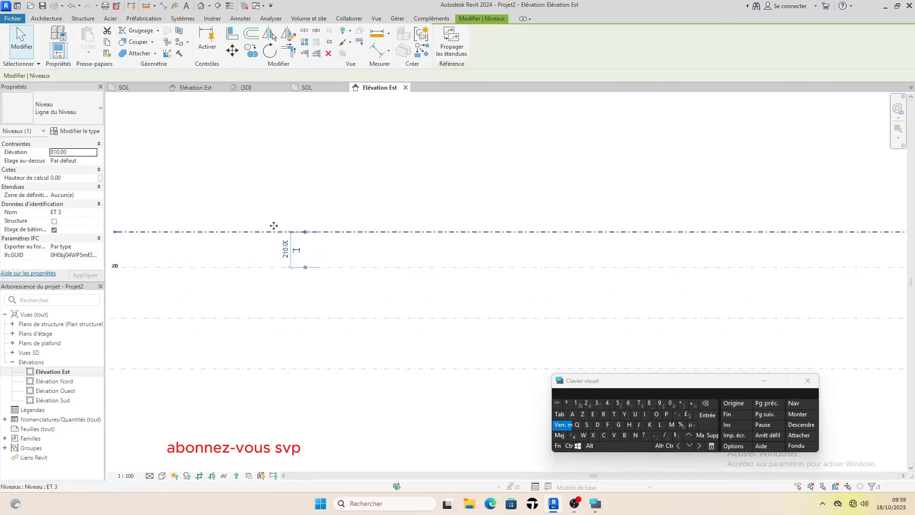
scroll(388, 192, up, 3)
click(388, 193)
click(380, 233)
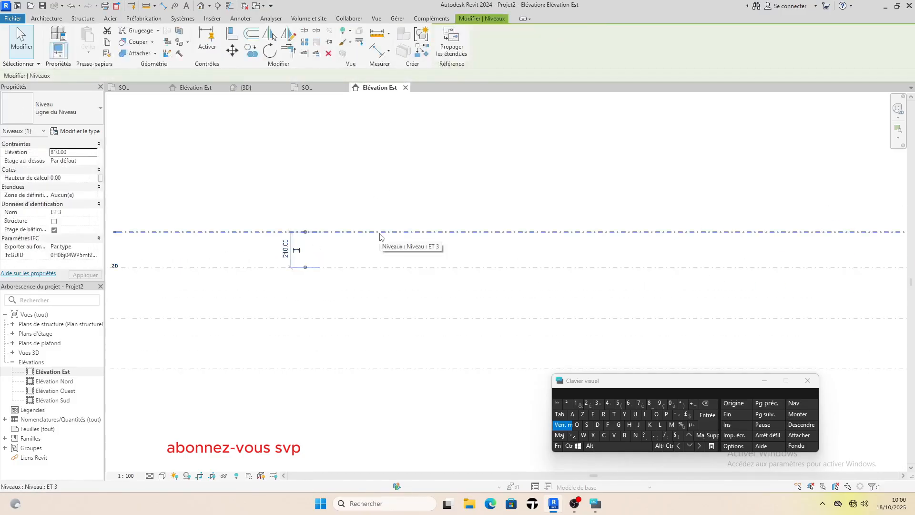
click(286, 252)
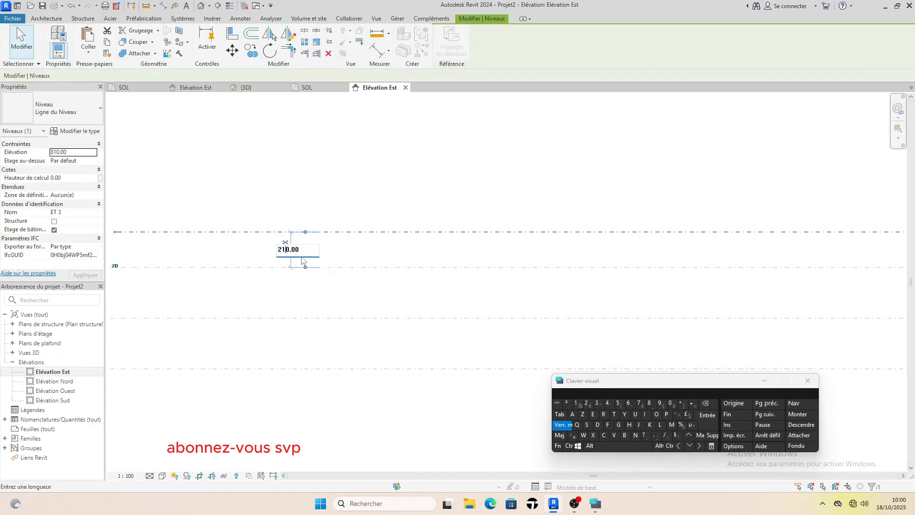
drag(302, 251, 260, 255)
click(576, 403)
click(587, 403)
click(671, 404)
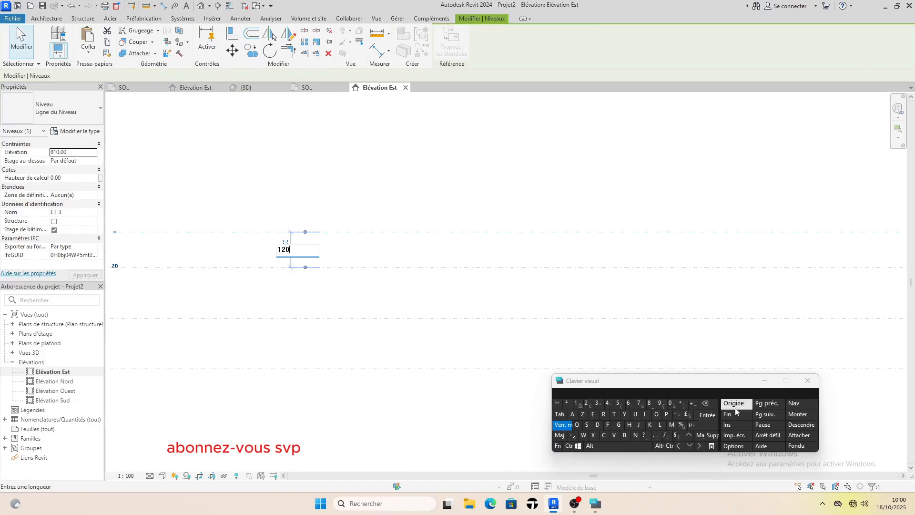
click(707, 419)
scroll(524, 200, down, 3)
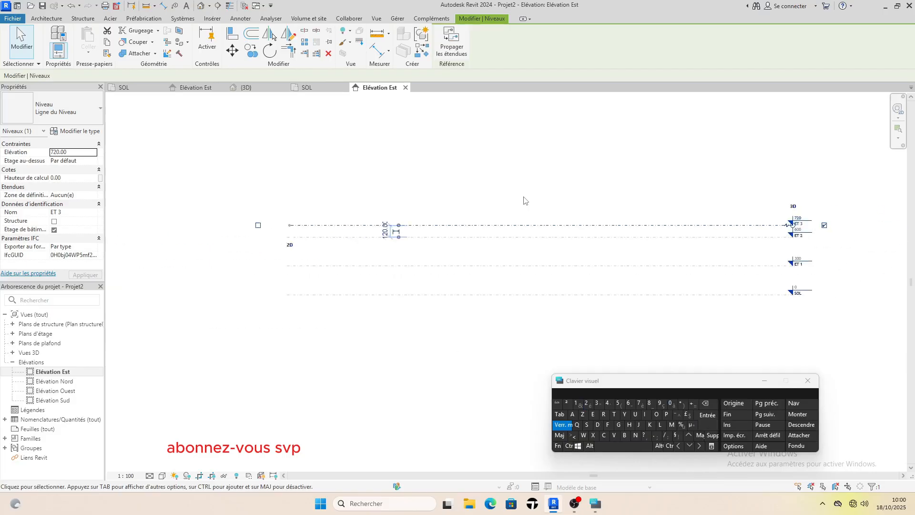
click(524, 200)
scroll(833, 235, up, 1)
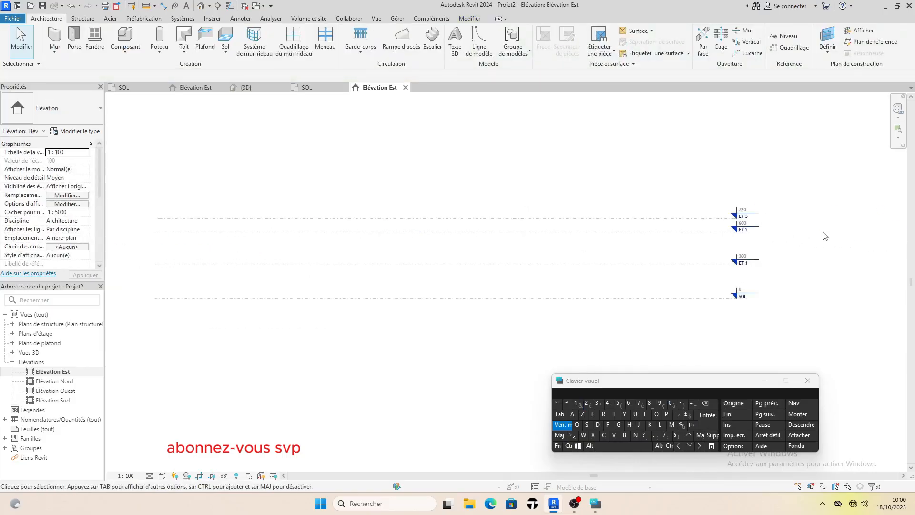
scroll(781, 222, down, 2)
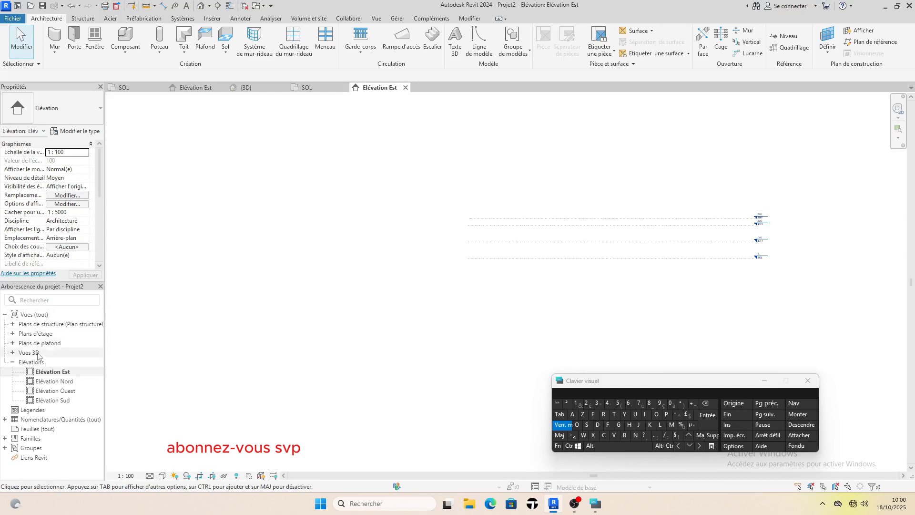
Collapse the elevations group, expand the floor plans (Plans d'étage) and open the SOL floor plan.
click(12, 363)
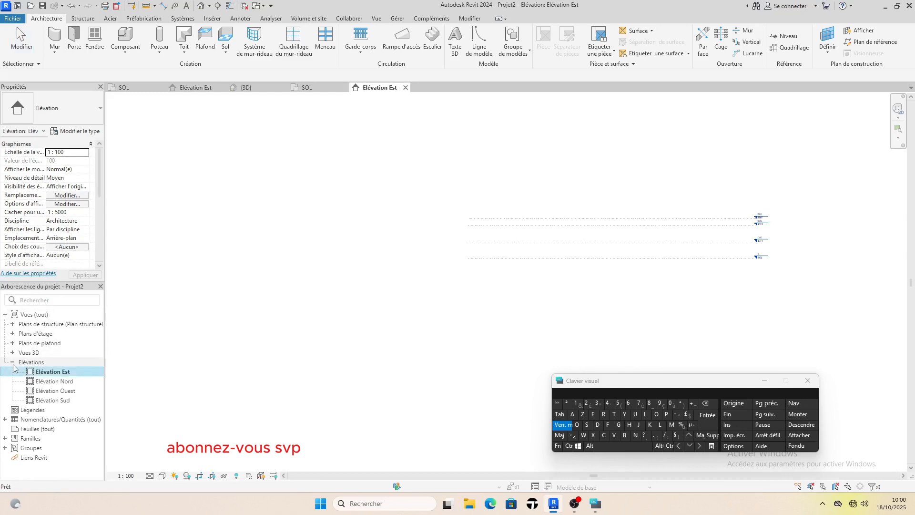
click(12, 334)
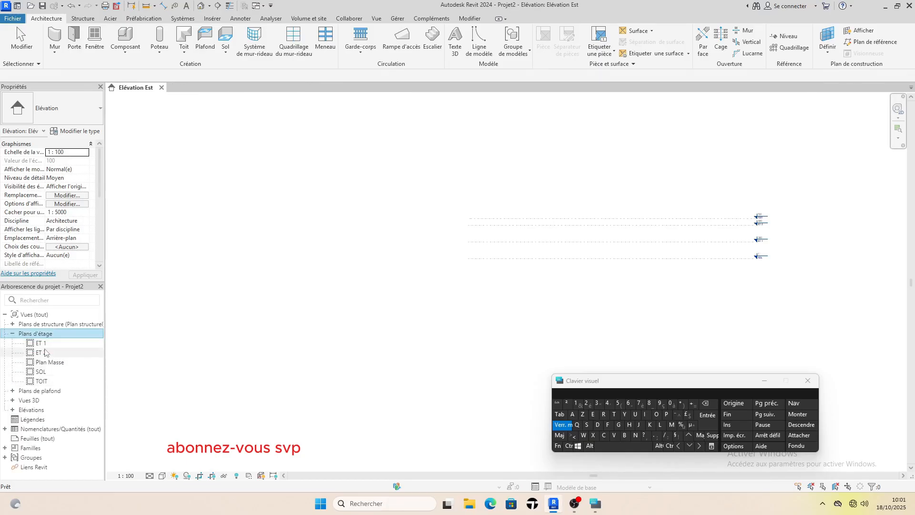
click(42, 371)
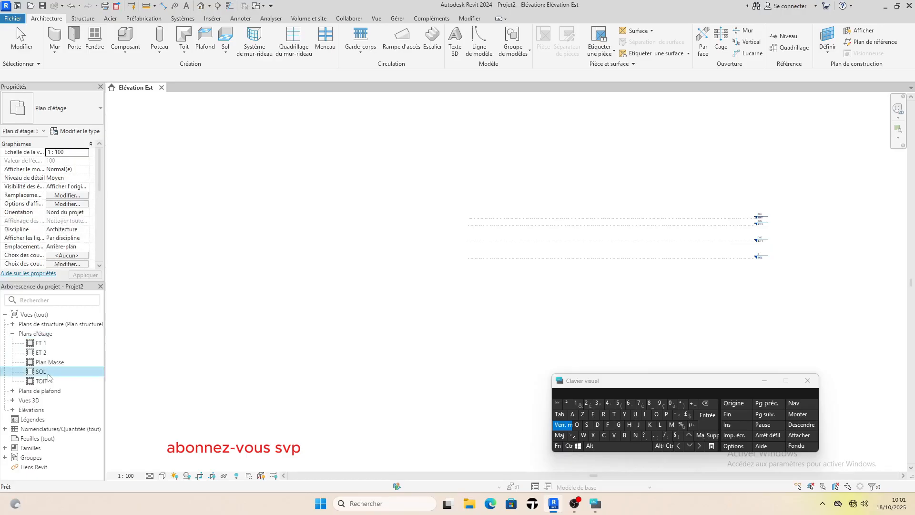
double_click(51, 376)
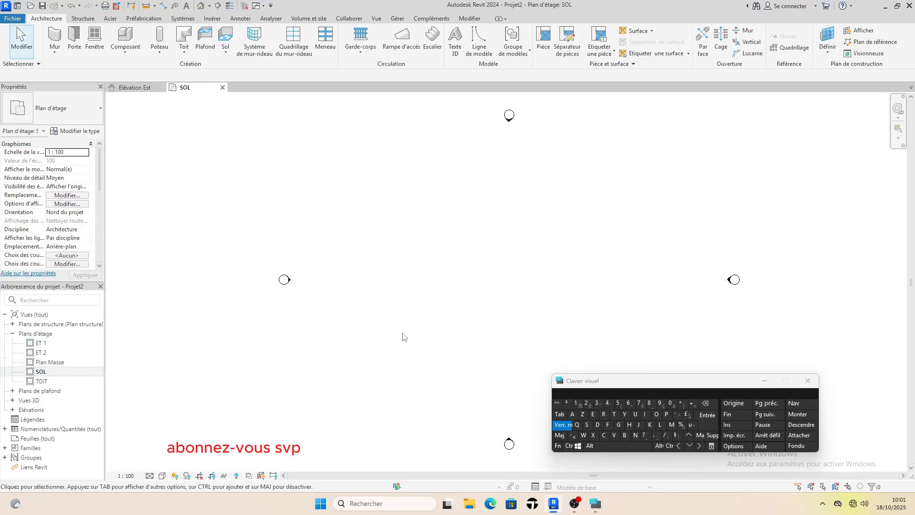
Move the on-screen keyboard aside and draw a vertical Générique - Ext. 200 mm wall about 1500 cm long between the elevation markers.
scroll(403, 336, down, 1)
scroll(428, 339, up, 4)
scroll(498, 329, down, 2)
drag(647, 389, 729, 318)
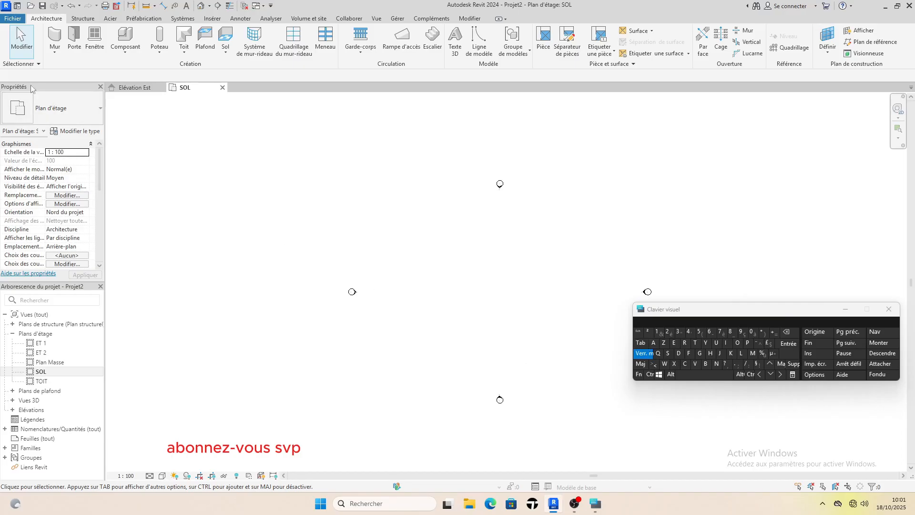
click(53, 34)
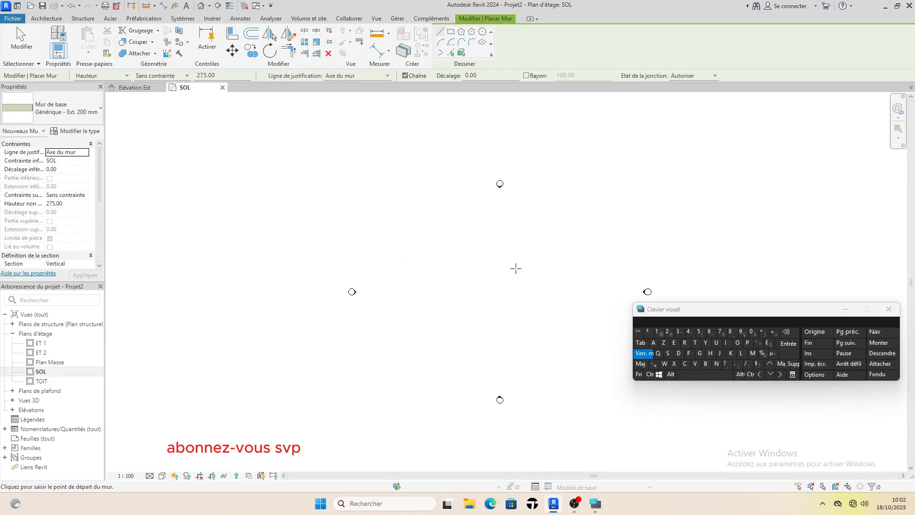
click(442, 230)
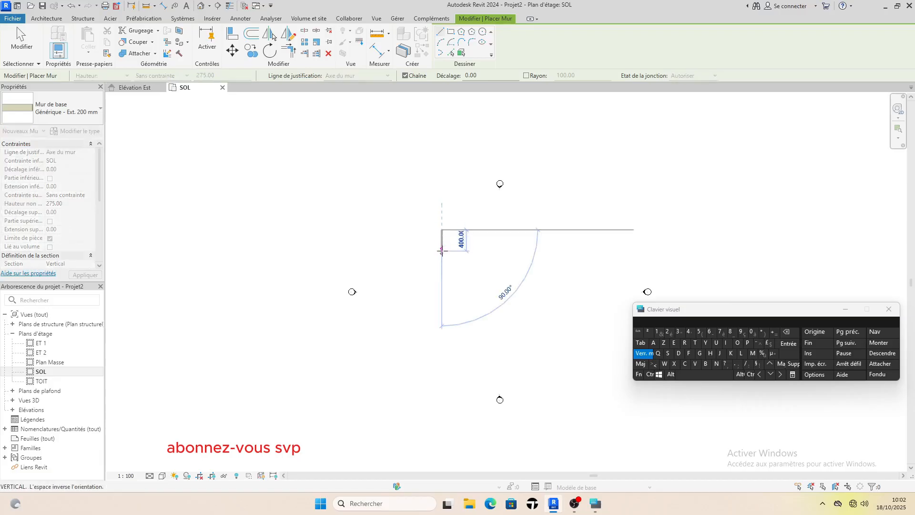
click(441, 308)
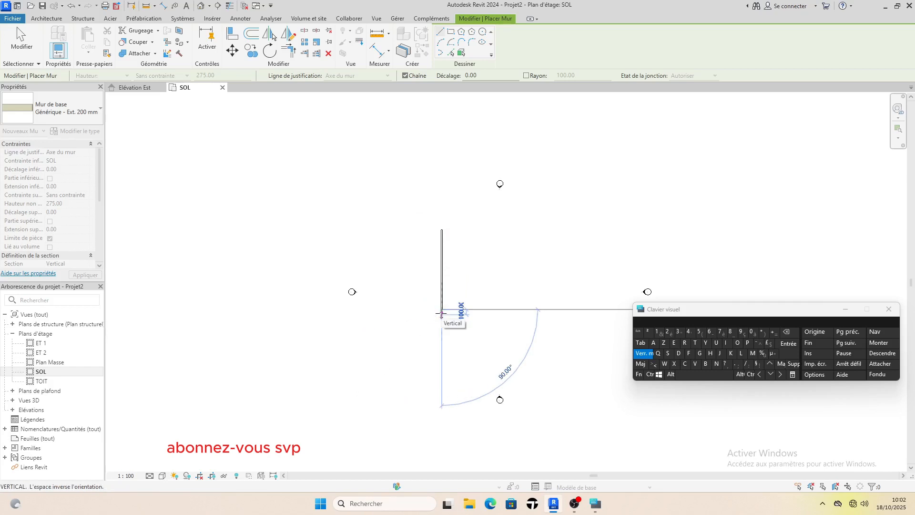
key(Escape)
Draw a top wall about 910 cm long, a slightly slanted side wall and a bottom wall closing the loop at the first wall.
scroll(458, 226, up, 3)
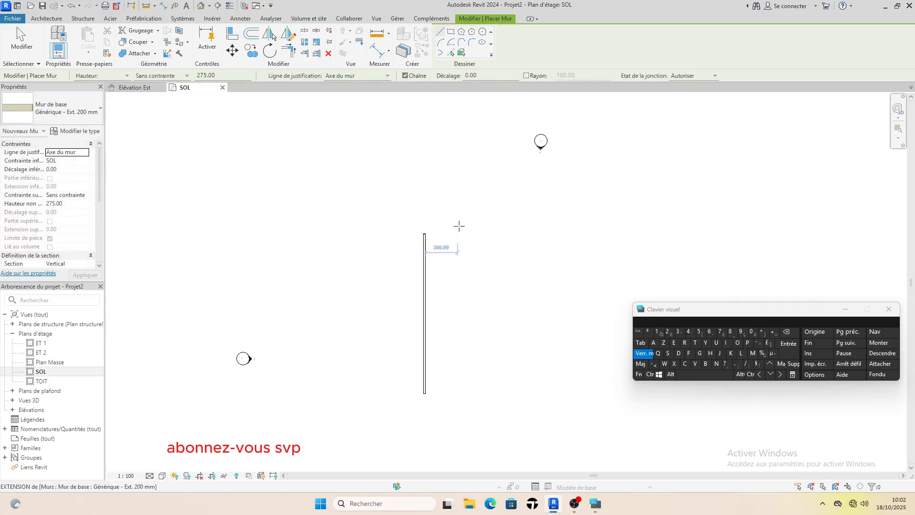
scroll(456, 230, up, 1)
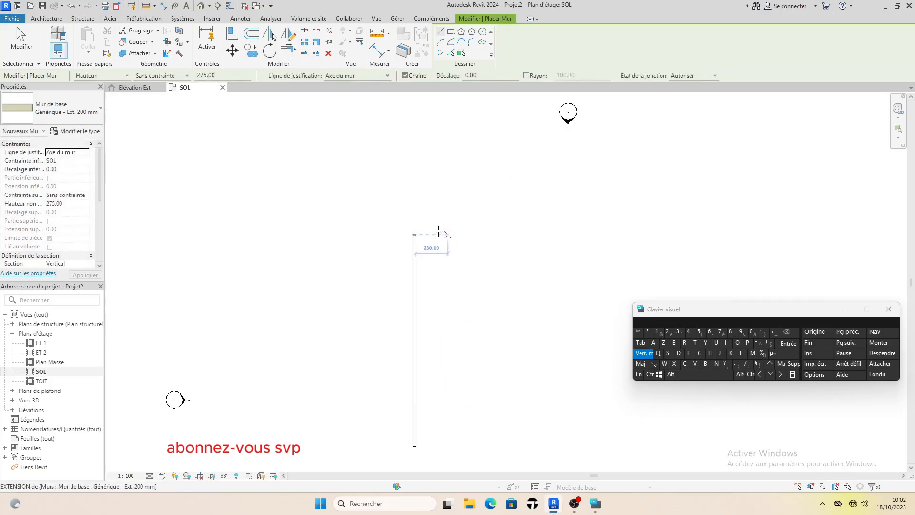
click(414, 234)
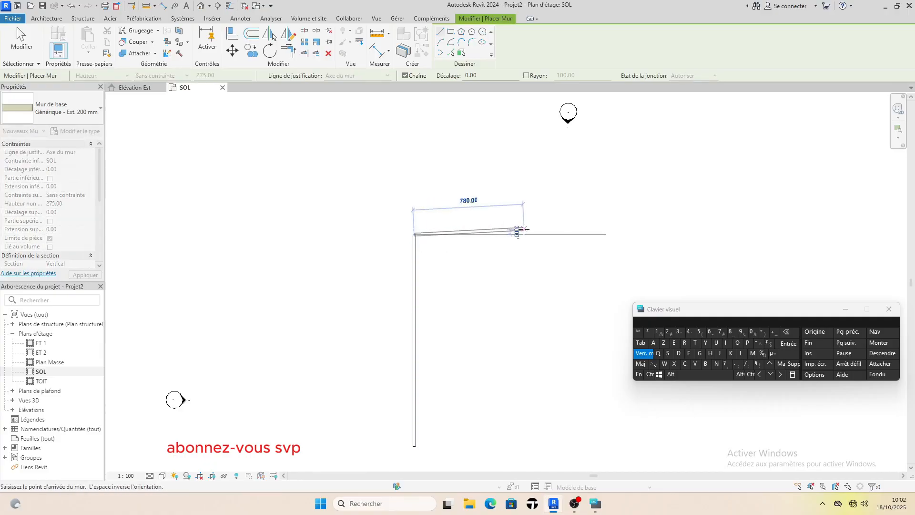
click(542, 234)
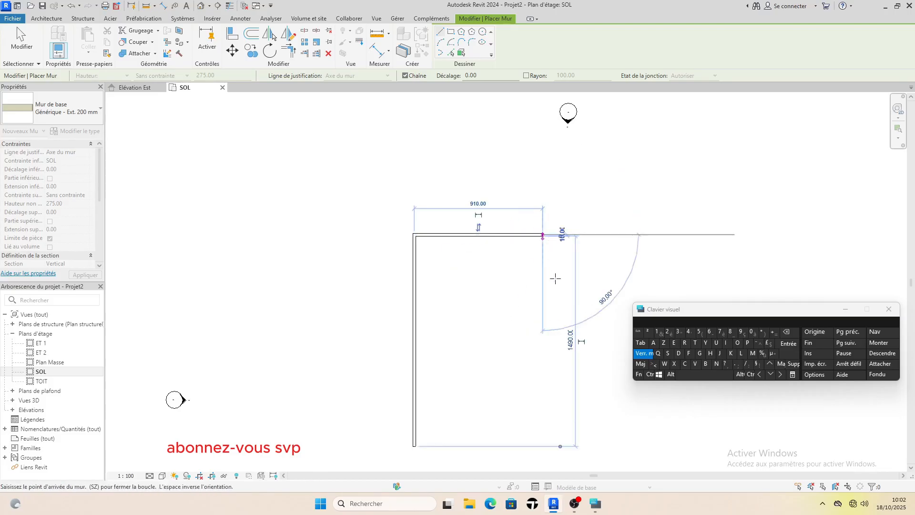
click(550, 445)
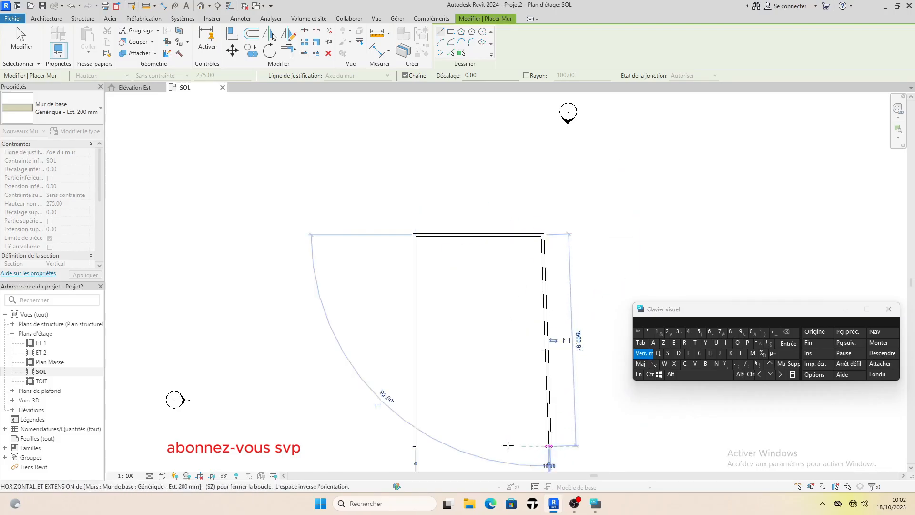
click(415, 446)
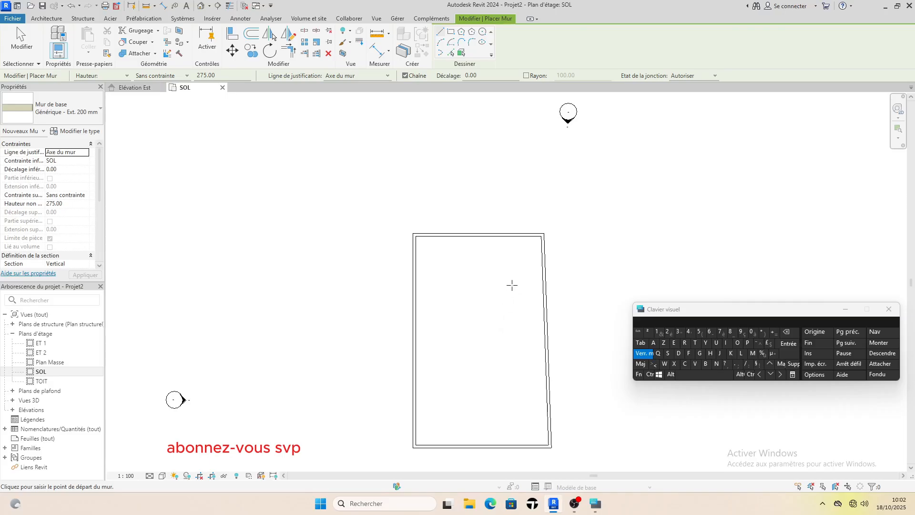
scroll(525, 317, up, 4)
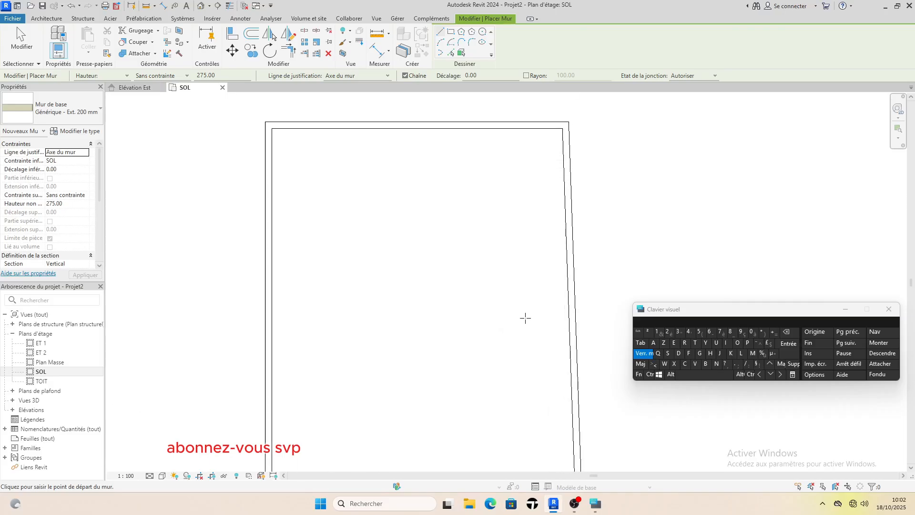
scroll(525, 318, down, 3)
key(Escape)
key(Escape)
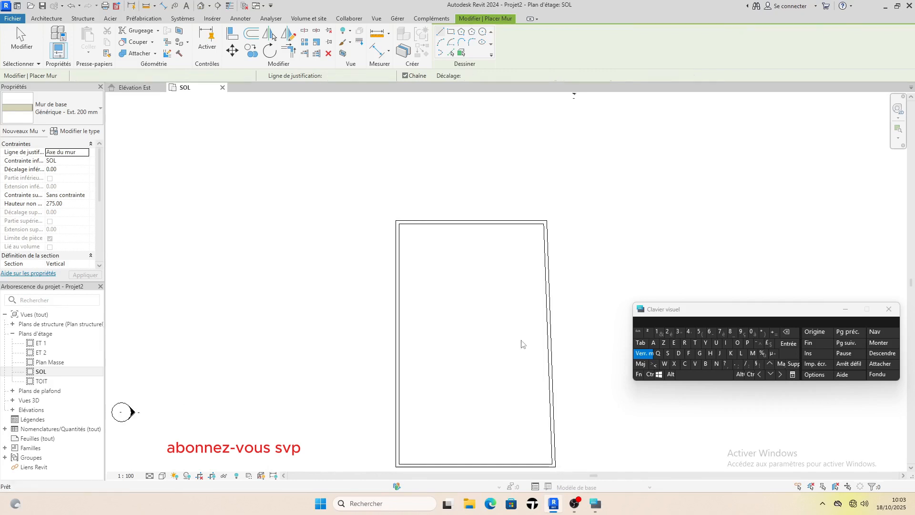
Delete the slanted right-hand wall of the enclosure.
click(550, 342)
scroll(550, 342, down, 2)
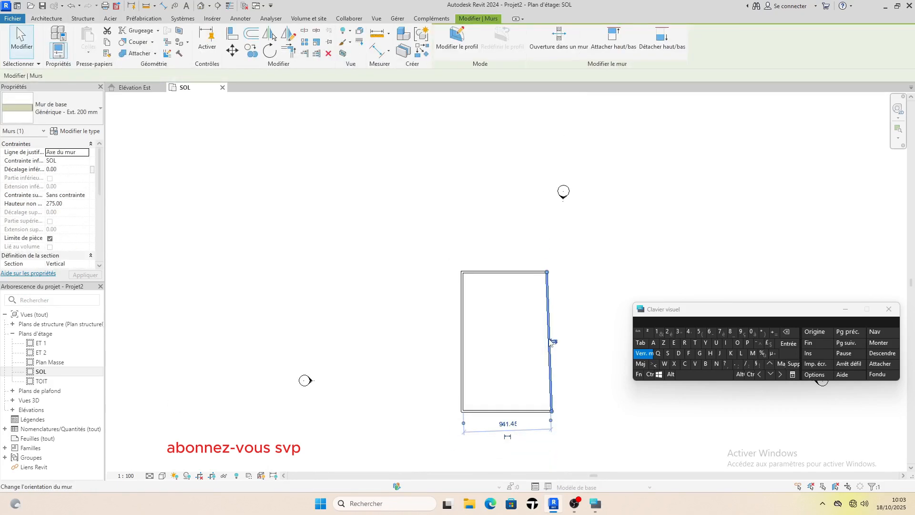
key(Delete)
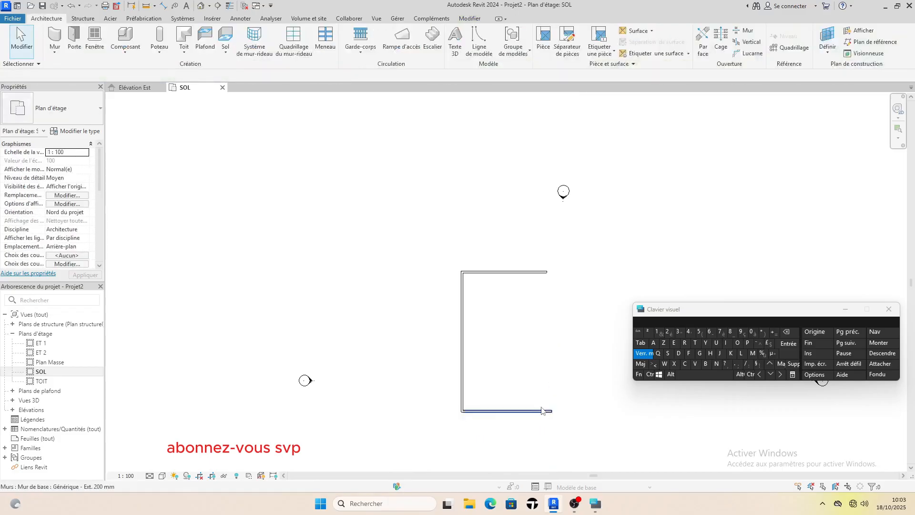
click(548, 273)
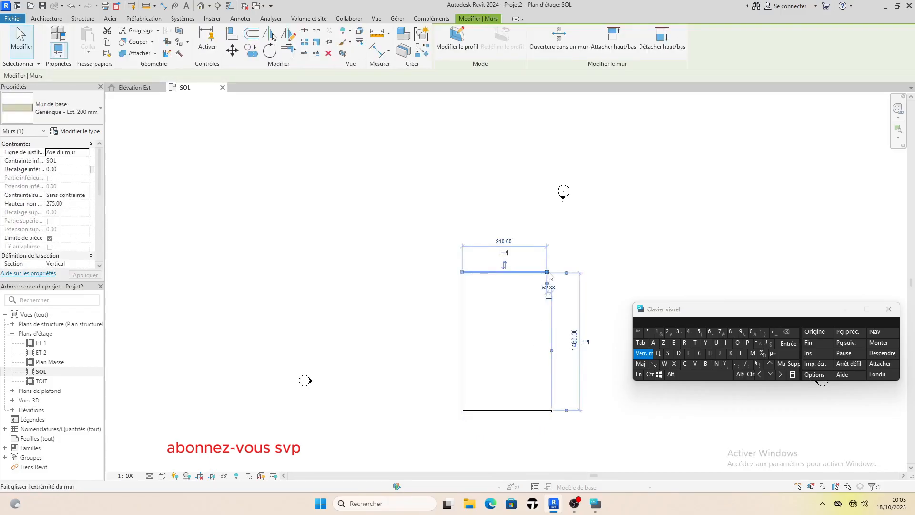
click(583, 257)
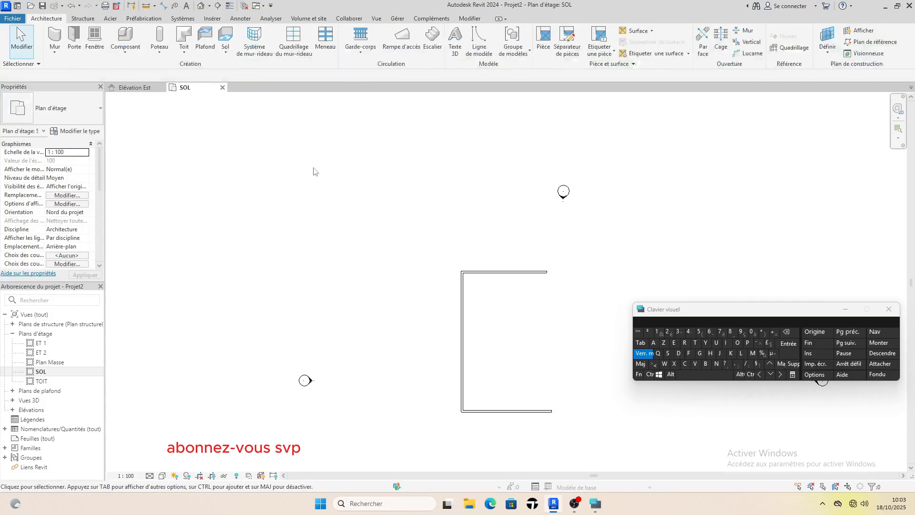
Draw a straight vertical wall from the right end of the top wall down to the bottom wall.
click(54, 38)
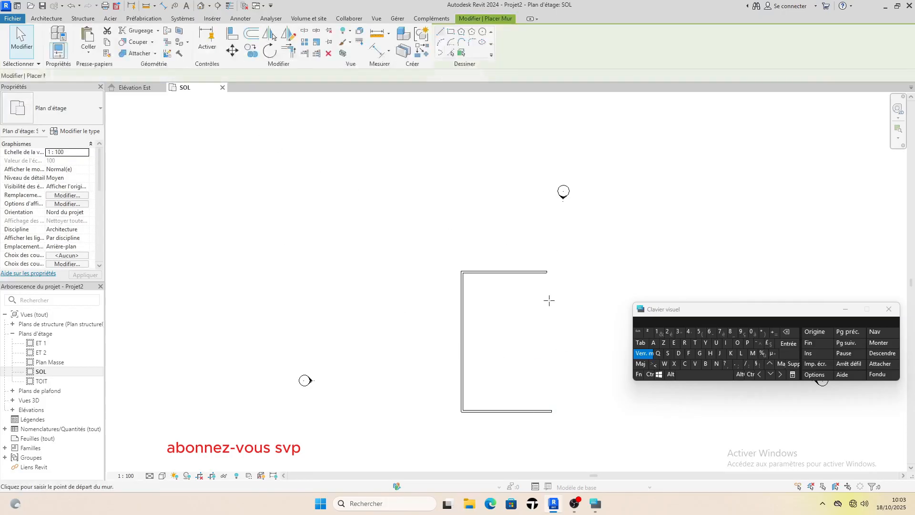
click(547, 272)
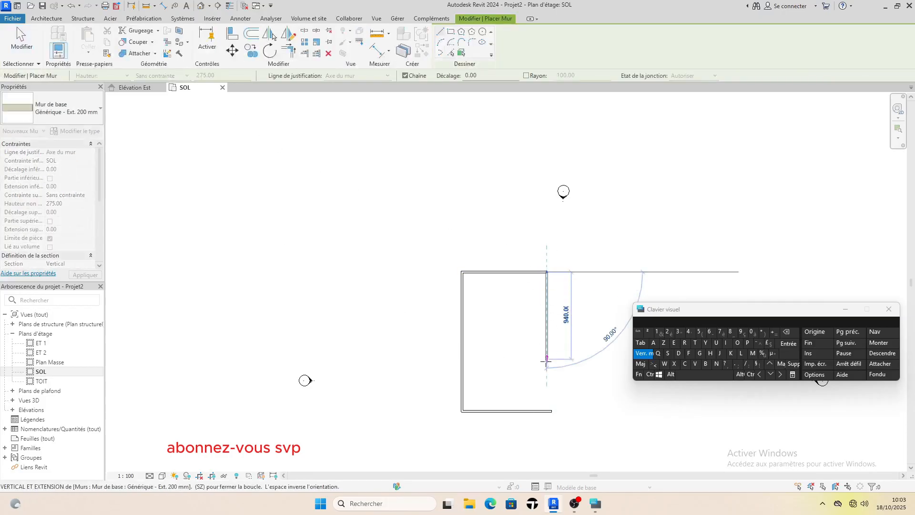
click(547, 411)
key(Escape)
key(Escape)
scroll(583, 416, up, 2)
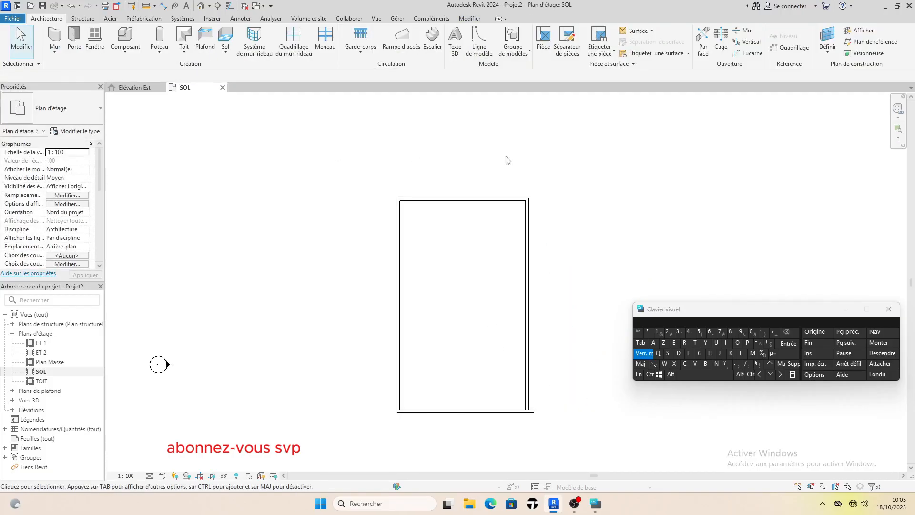
Set the distance between the top and bottom walls to 600 cm by moving the top wall.
click(489, 200)
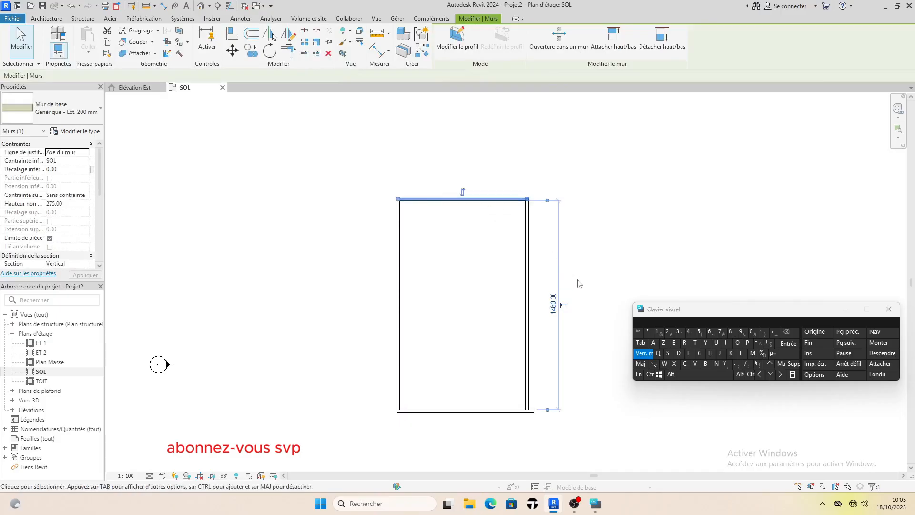
scroll(579, 335, up, 2)
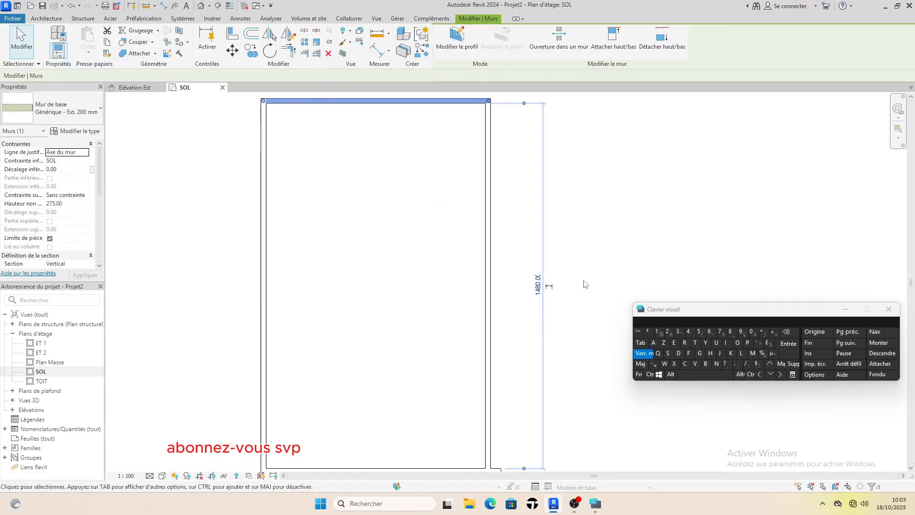
scroll(581, 283, down, 2)
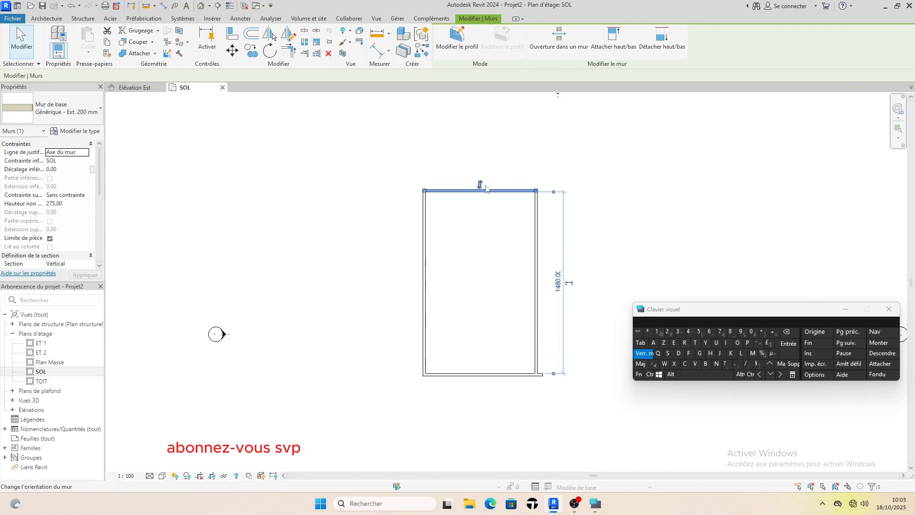
click(655, 156)
click(502, 191)
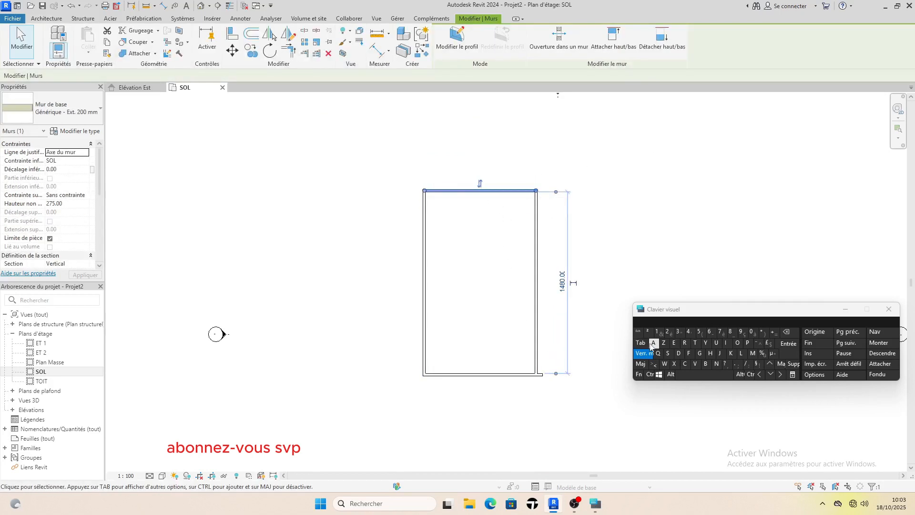
click(562, 286)
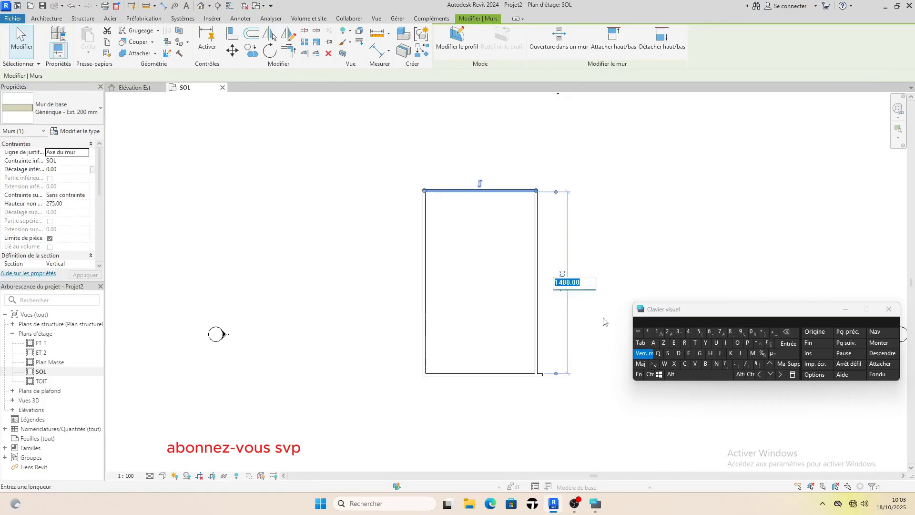
click(710, 332)
click(751, 332)
click(751, 332)
key(Return)
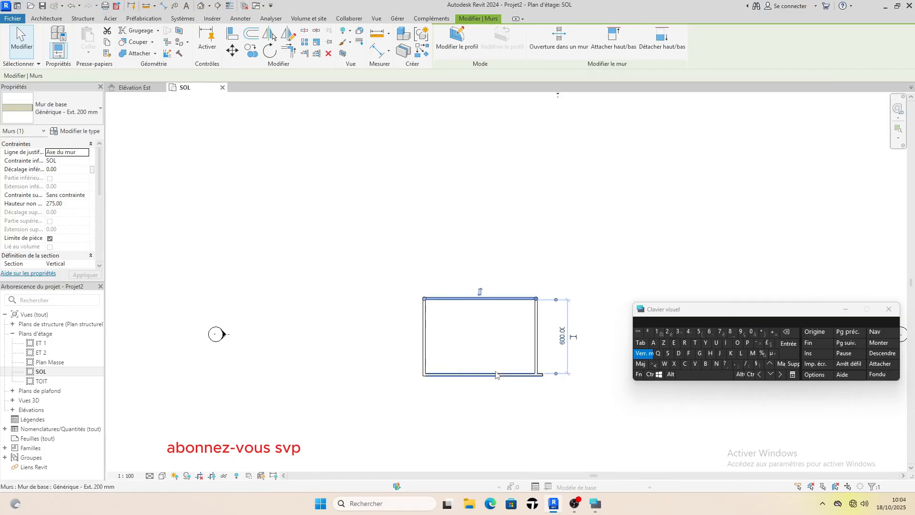
Set the distance between the left and right walls to 500 cm by moving the left wall.
click(426, 352)
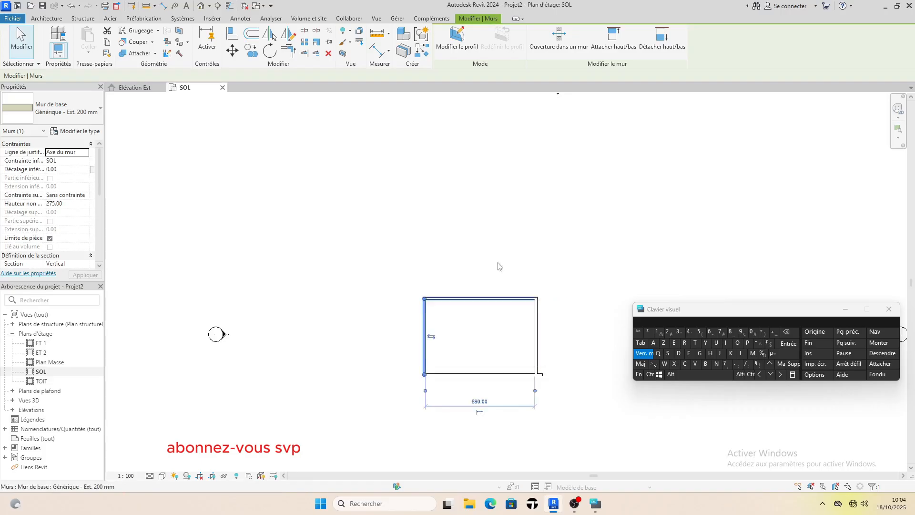
click(510, 300)
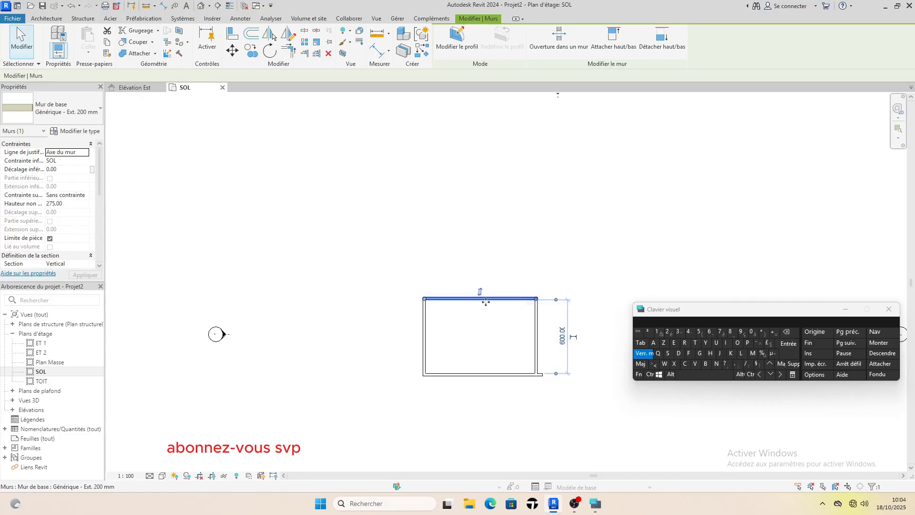
click(426, 332)
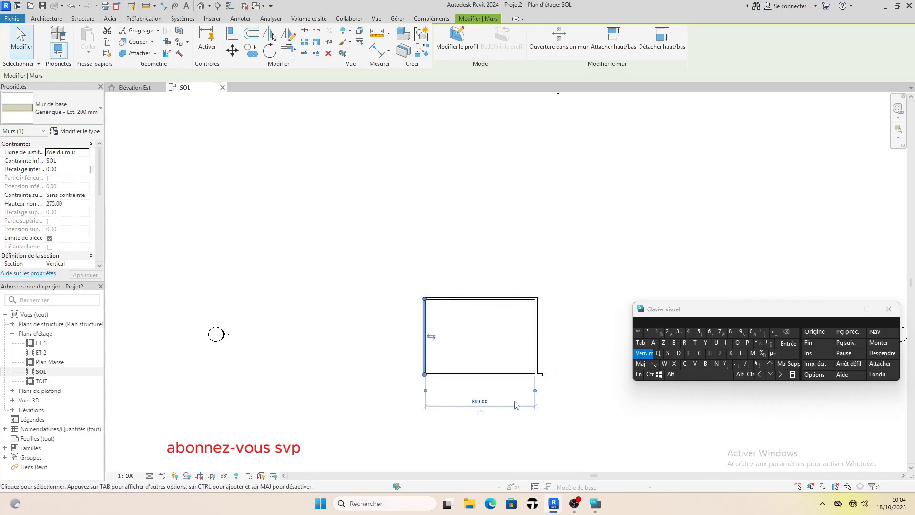
click(479, 401)
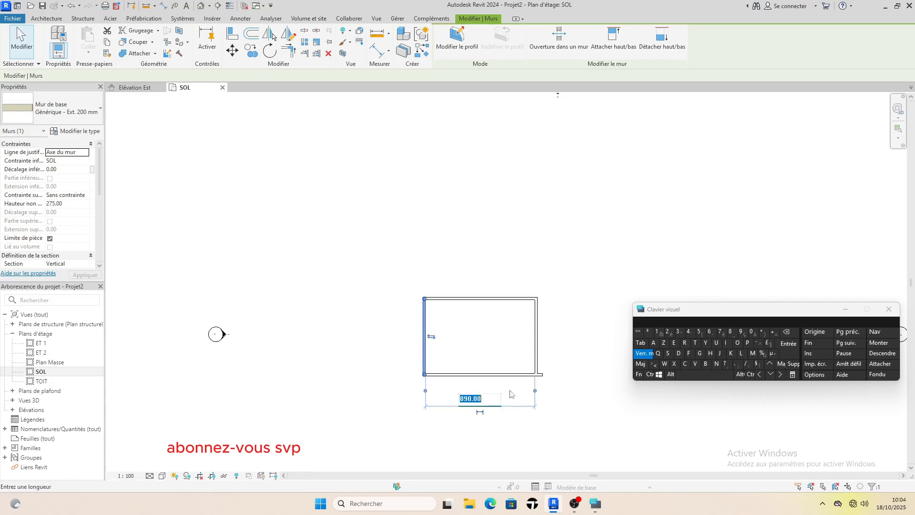
click(698, 332)
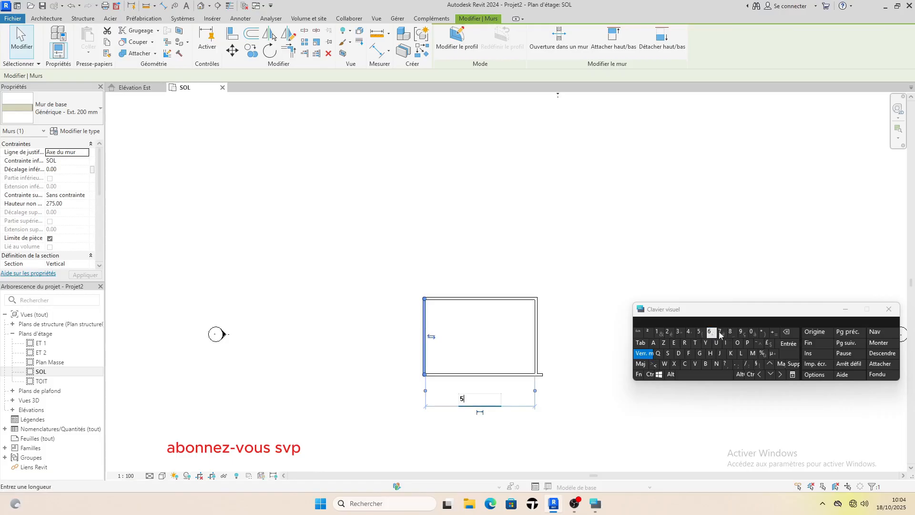
click(752, 332)
click(752, 332)
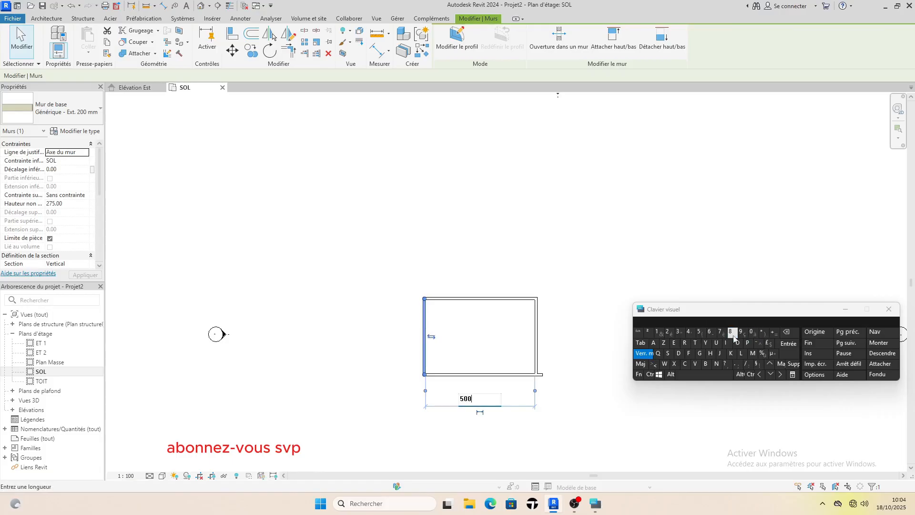
click(783, 344)
click(556, 314)
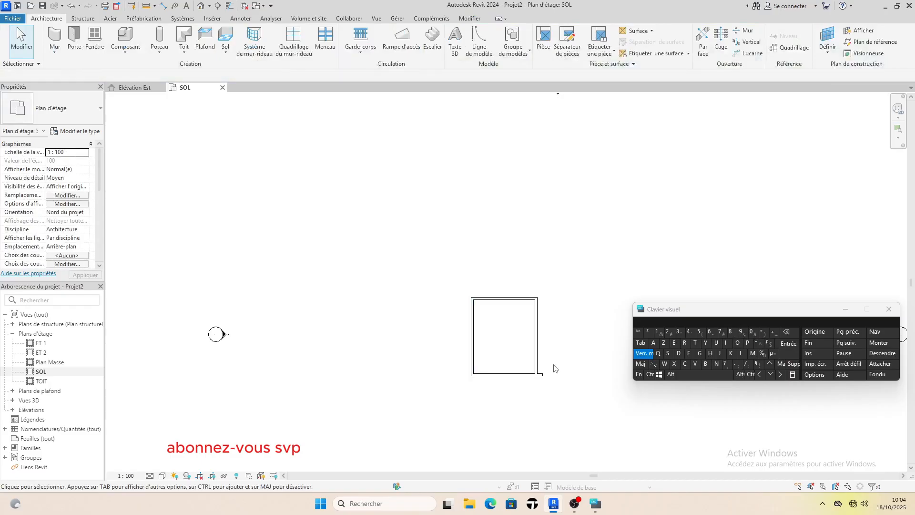
Trim the bottom wall's overhanging right end to a clean corner with the right wall using Trim/Extend to Corner.
scroll(557, 368, up, 3)
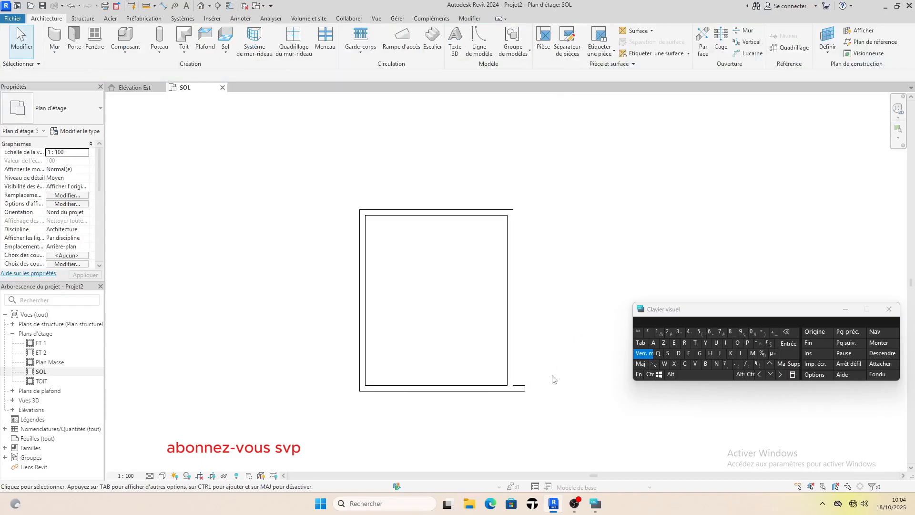
scroll(552, 378, up, 2)
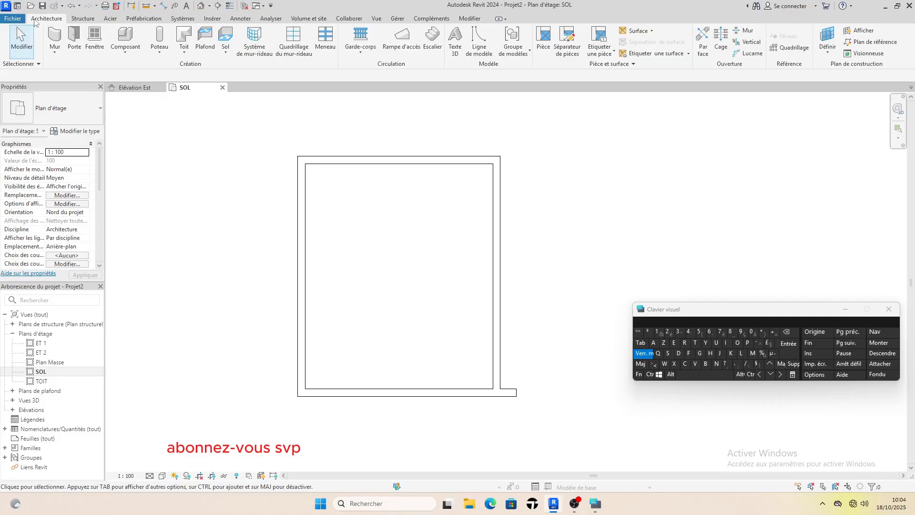
click(470, 19)
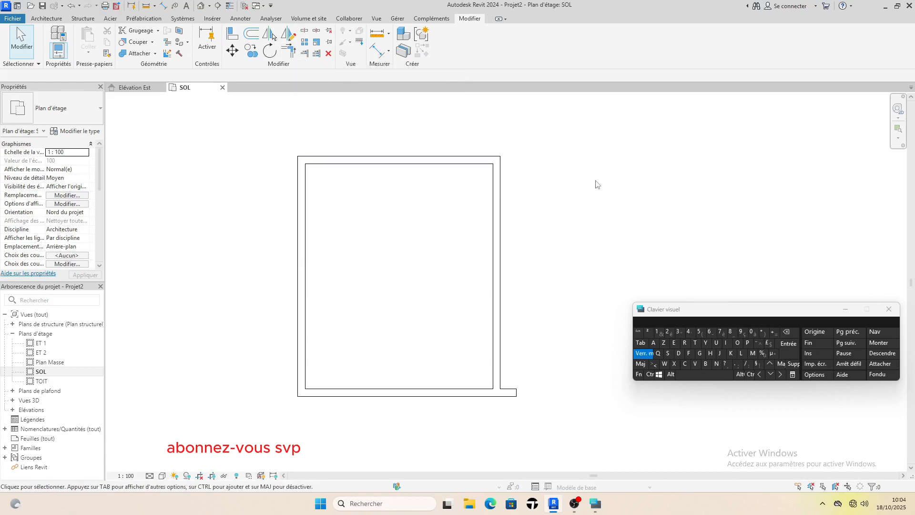
click(289, 51)
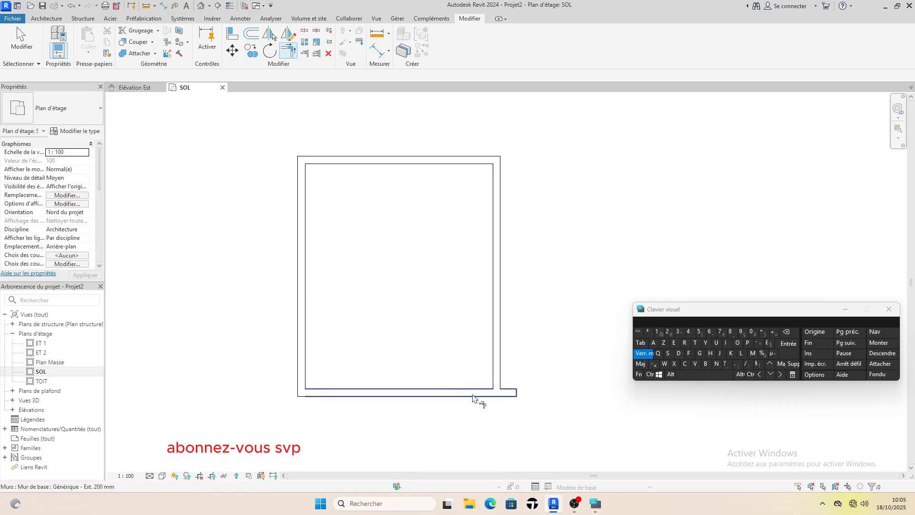
click(454, 396)
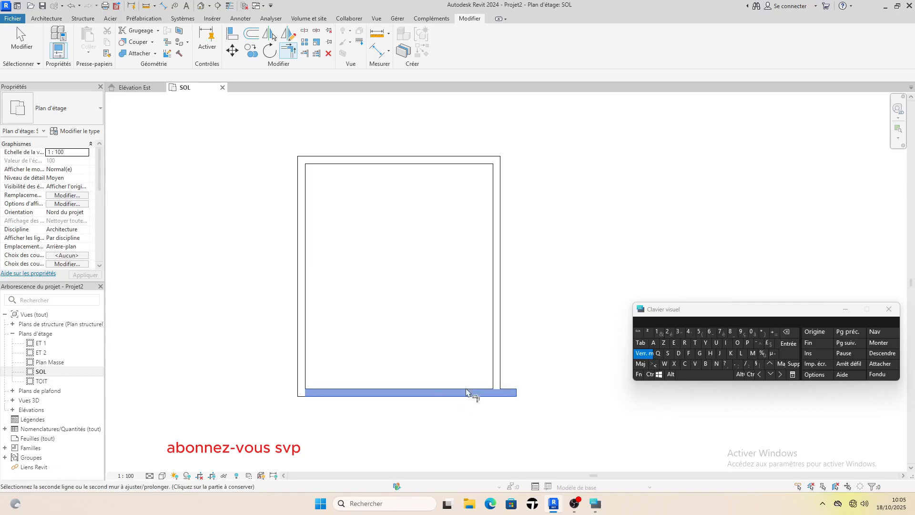
click(496, 361)
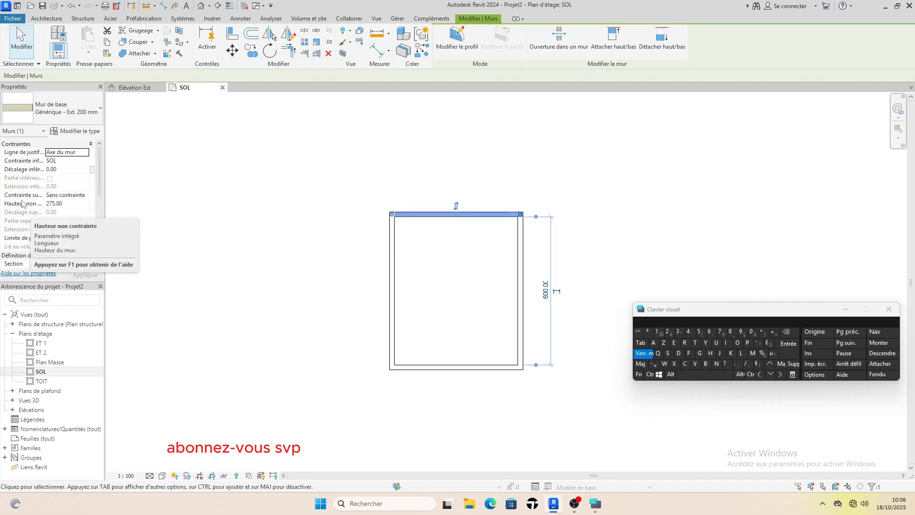
Set the top wall's upper constraint (Contrainte supérieure) to "Jusqu'au niveau: ET 1".
click(77, 196)
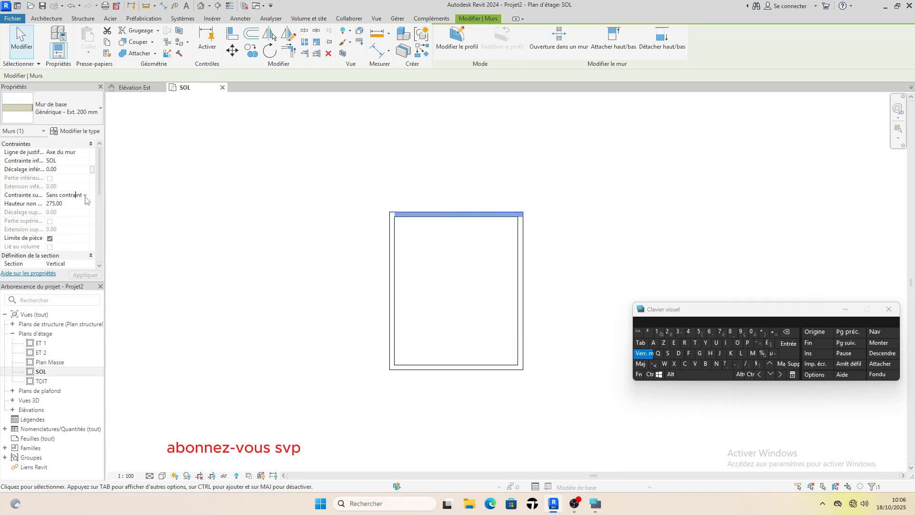
click(85, 196)
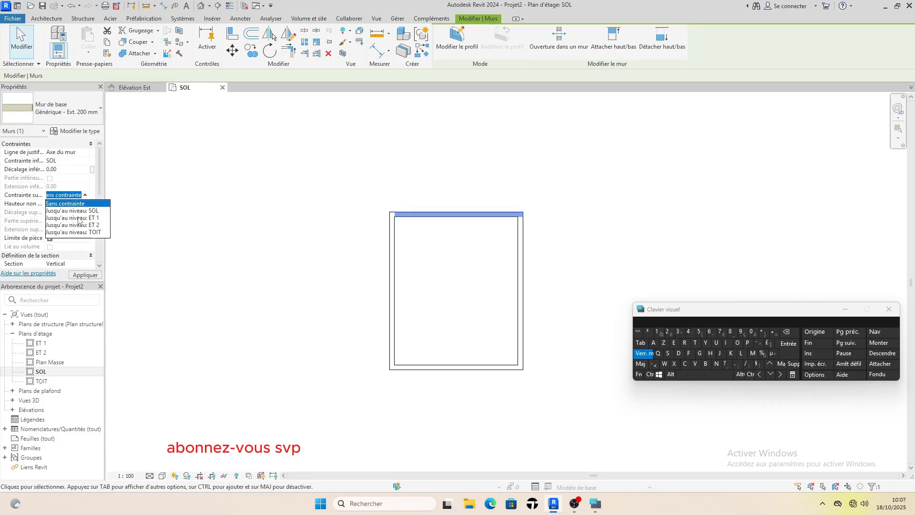
click(79, 217)
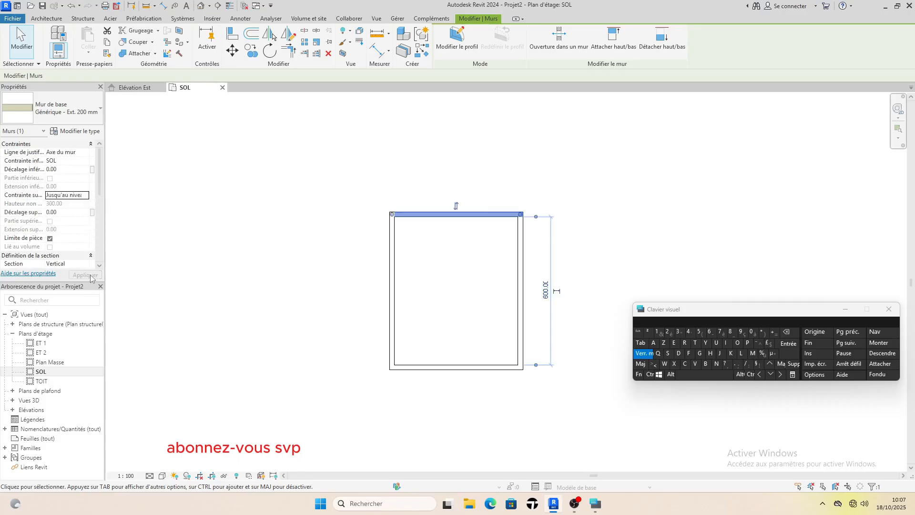
click(417, 199)
click(427, 215)
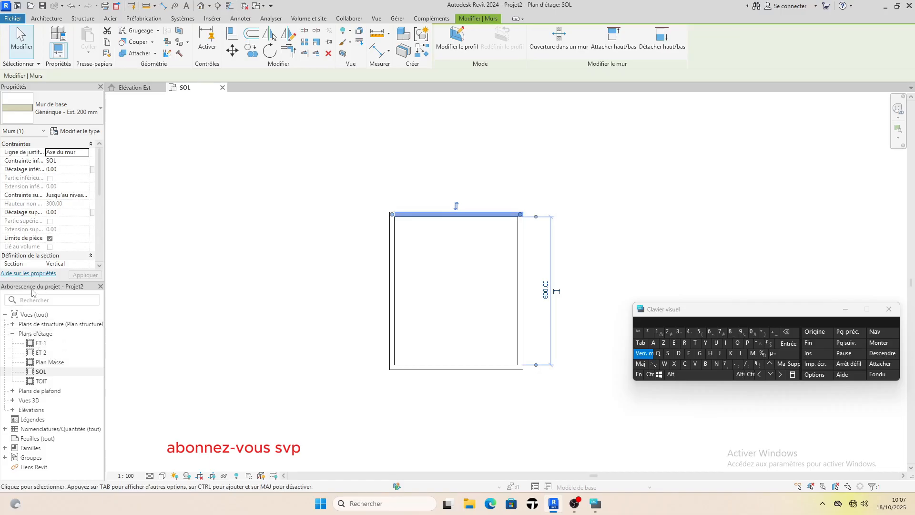
Open the {3D} view and clear the wall selection.
click(10, 405)
click(11, 402)
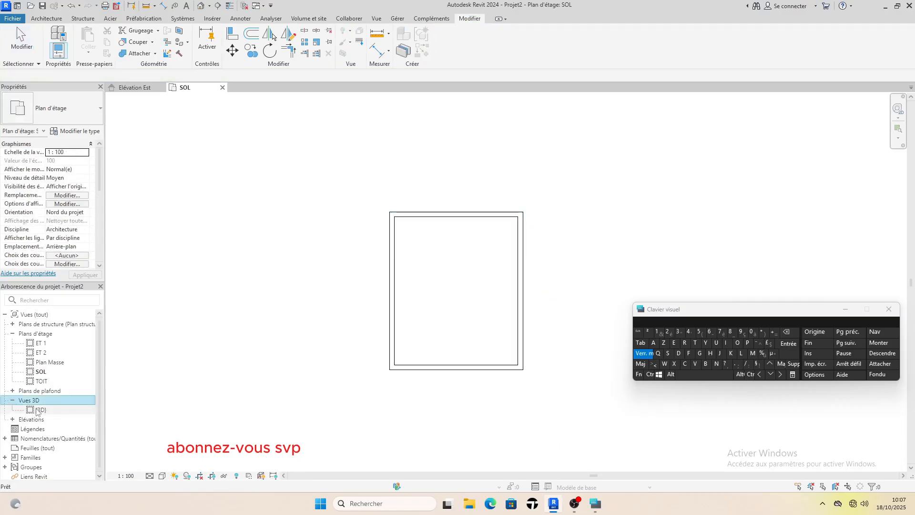
double_click(40, 411)
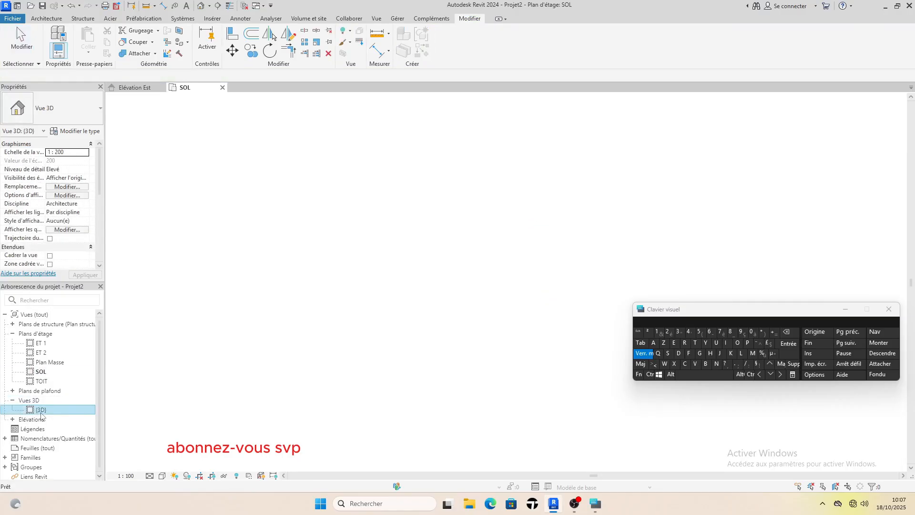
scroll(432, 314, up, 3)
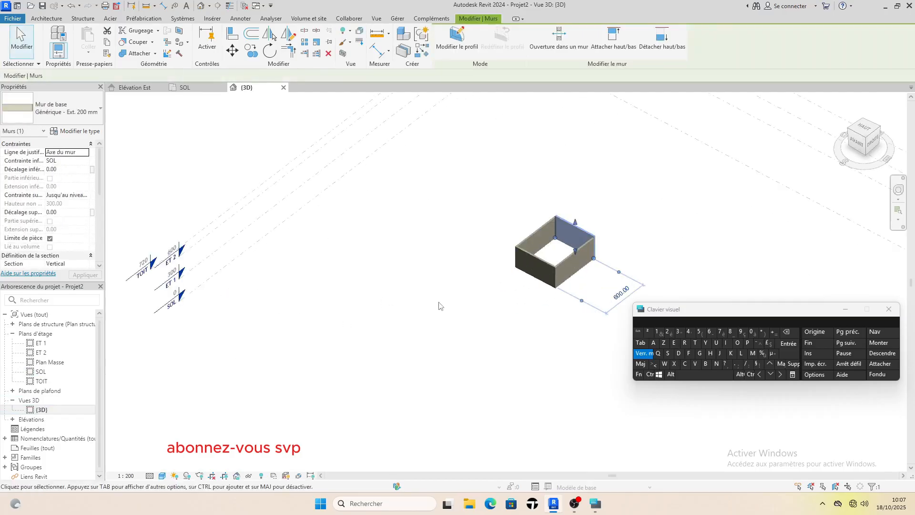
click(483, 249)
scroll(626, 243, up, 5)
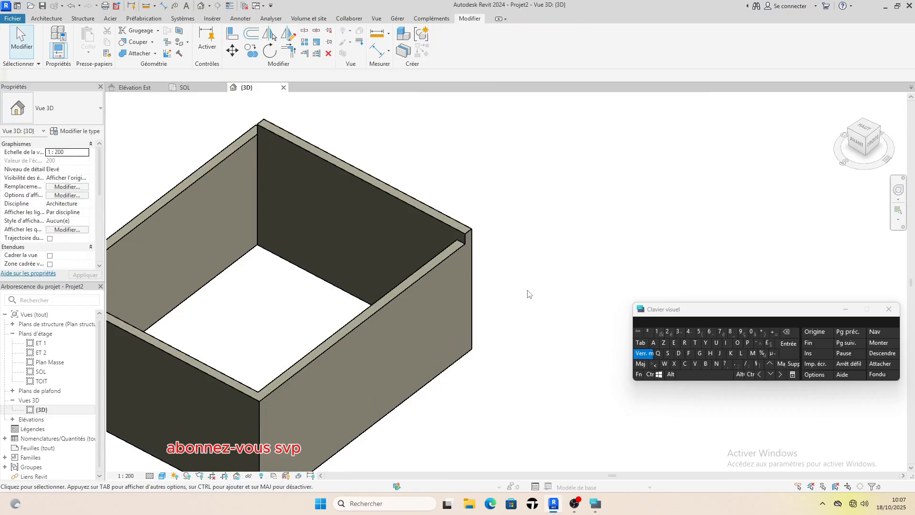
Examine in 3D the upper edges and height properties of the wall constrained to ET 1 and its adjacent wall.
shift+middle_drag(527, 290, 547, 219)
scroll(491, 244, up, 3)
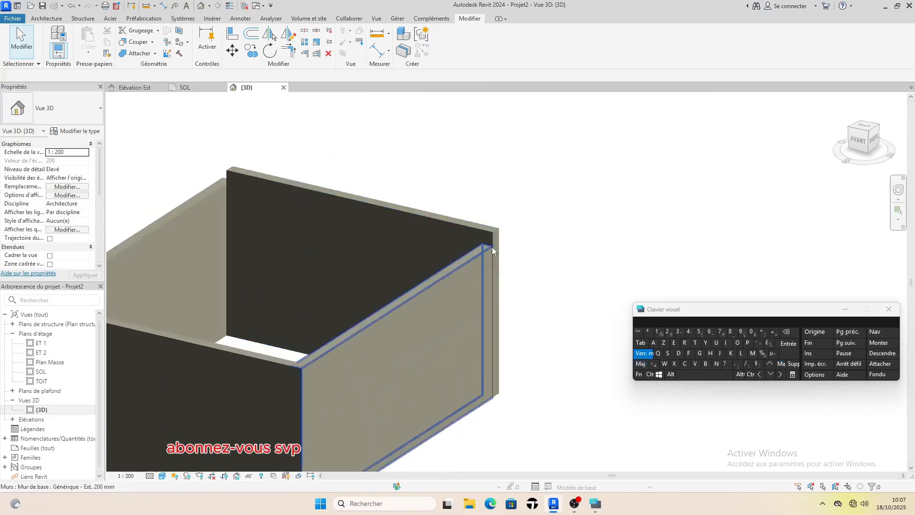
scroll(491, 245, up, 2)
scroll(474, 256, down, 4)
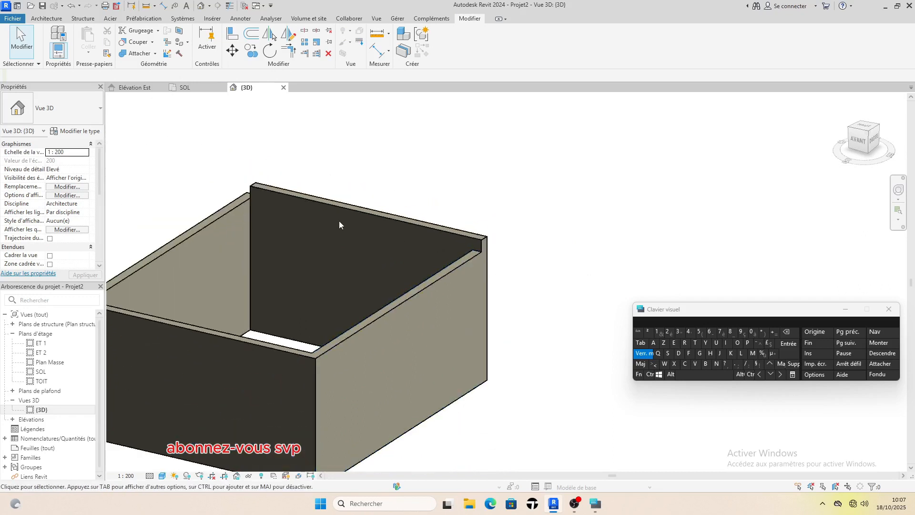
scroll(264, 188, up, 3)
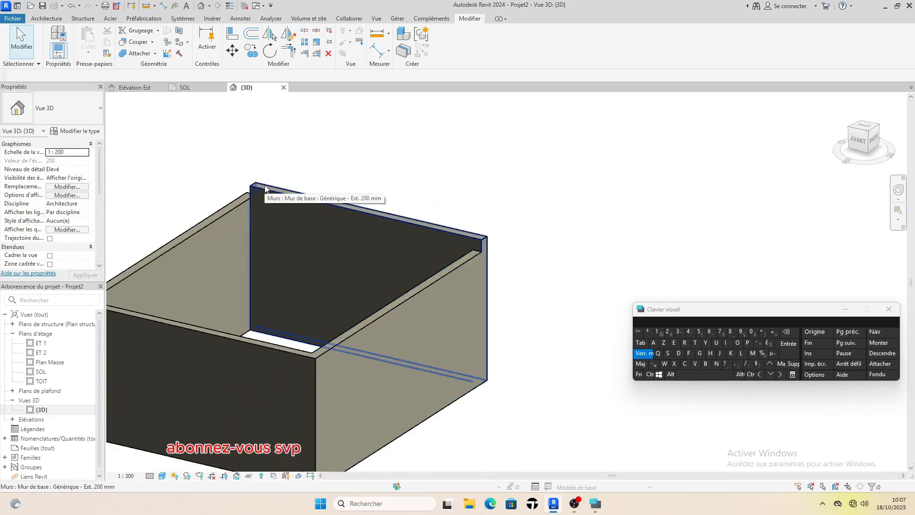
click(265, 188)
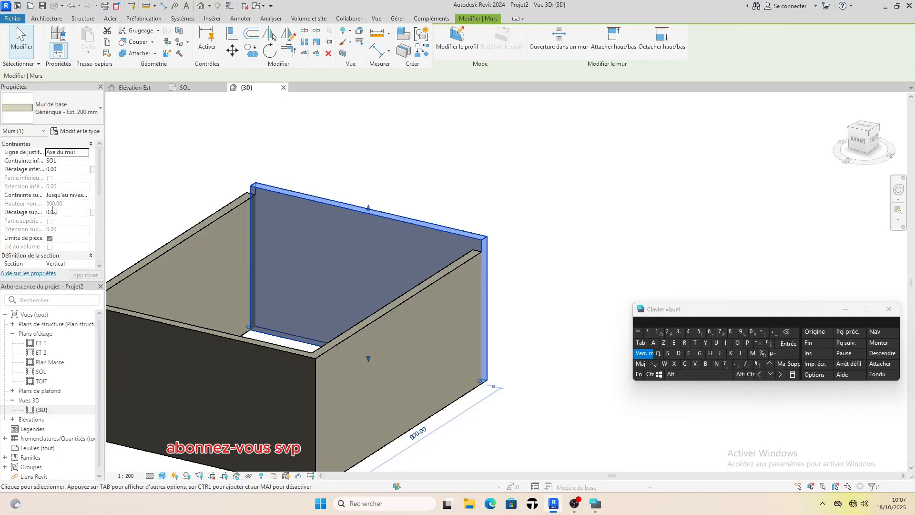
click(191, 234)
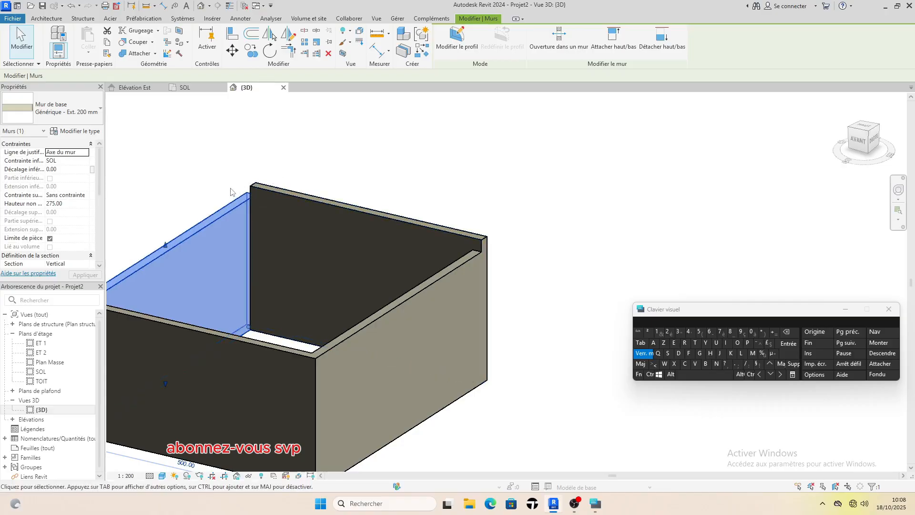
Set the upper constraint of the three remaining unconstrained walls together to "Jusqu'au niveau: ET 1".
scroll(230, 192, down, 3)
click(199, 155)
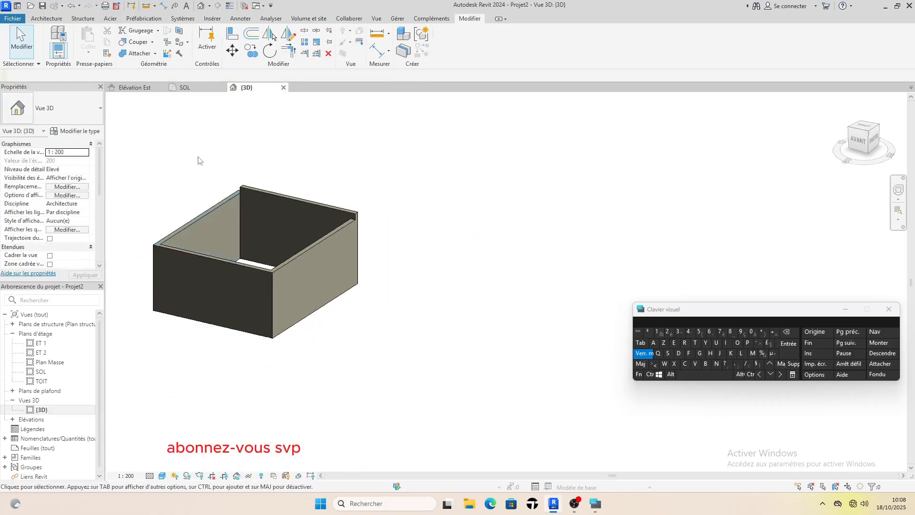
click(206, 212)
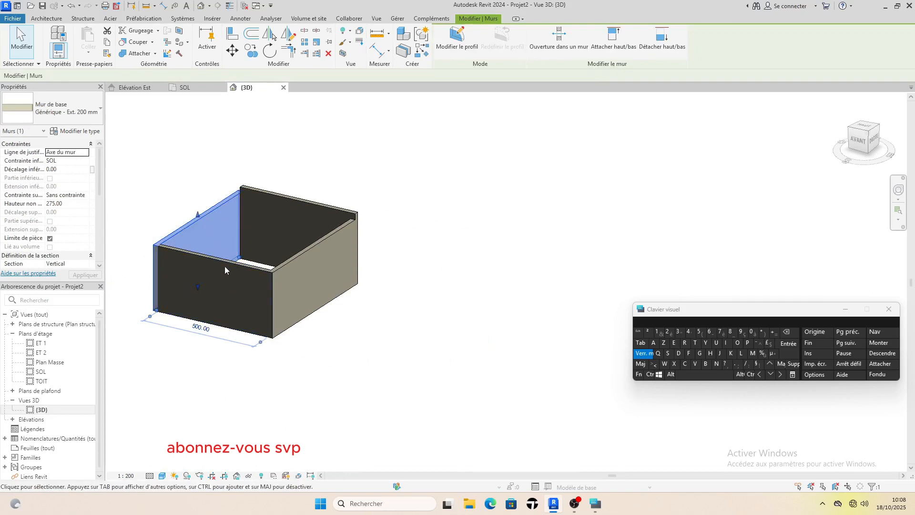
ctrl+click(236, 262)
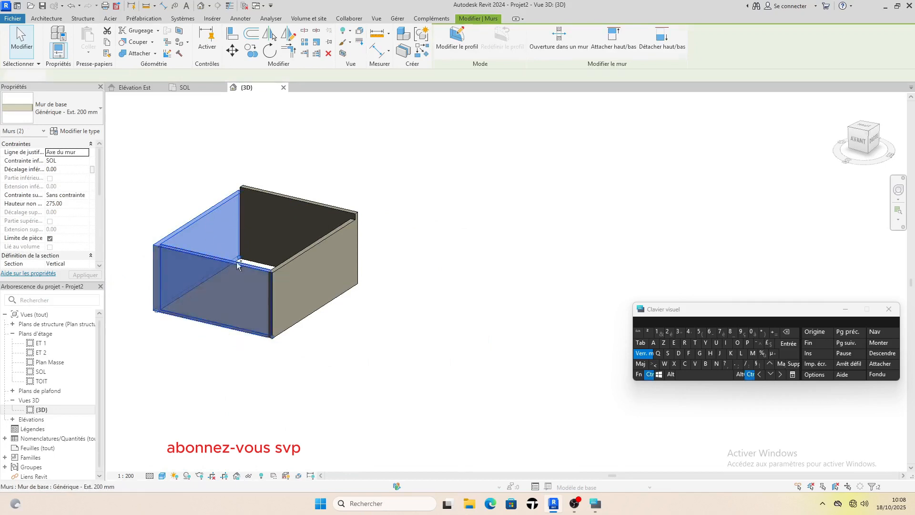
ctrl+click(290, 261)
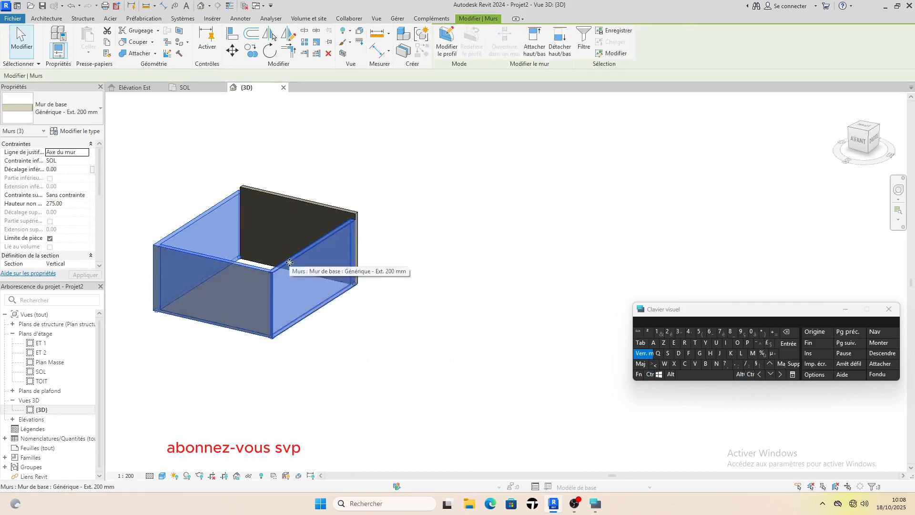
click(74, 195)
click(85, 195)
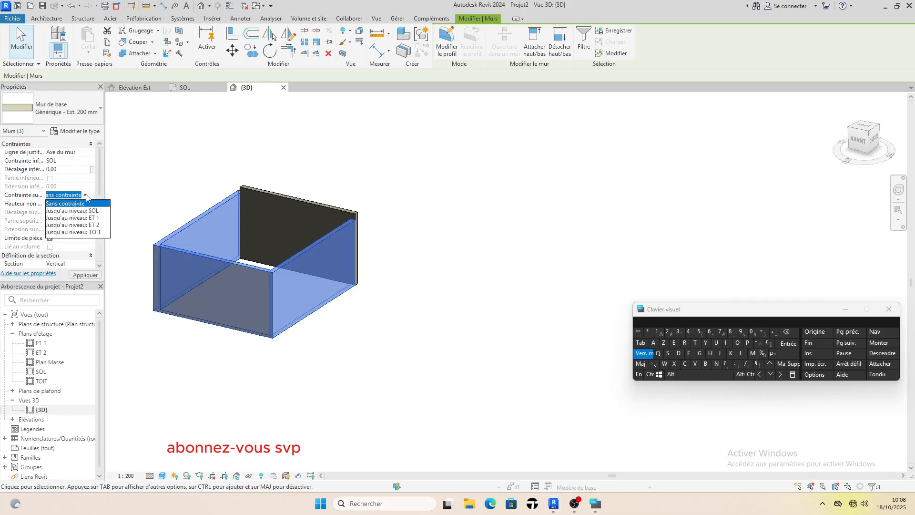
click(84, 218)
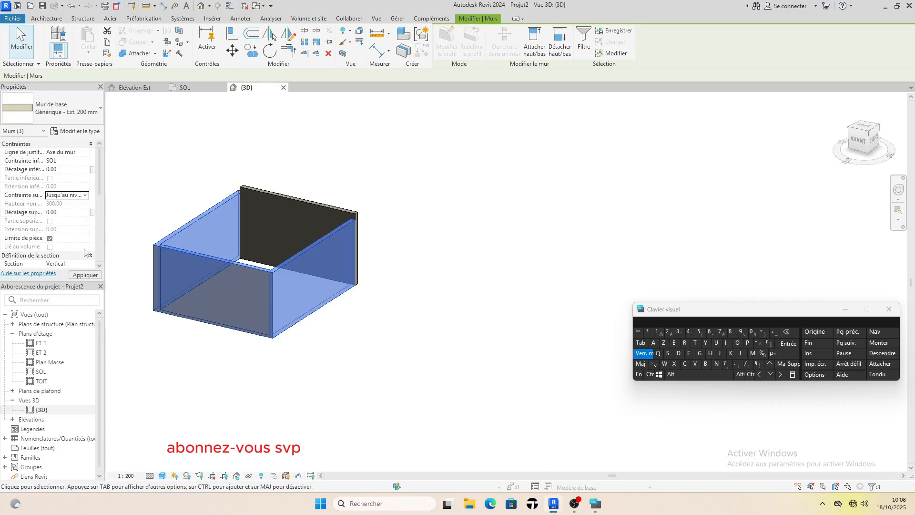
click(85, 274)
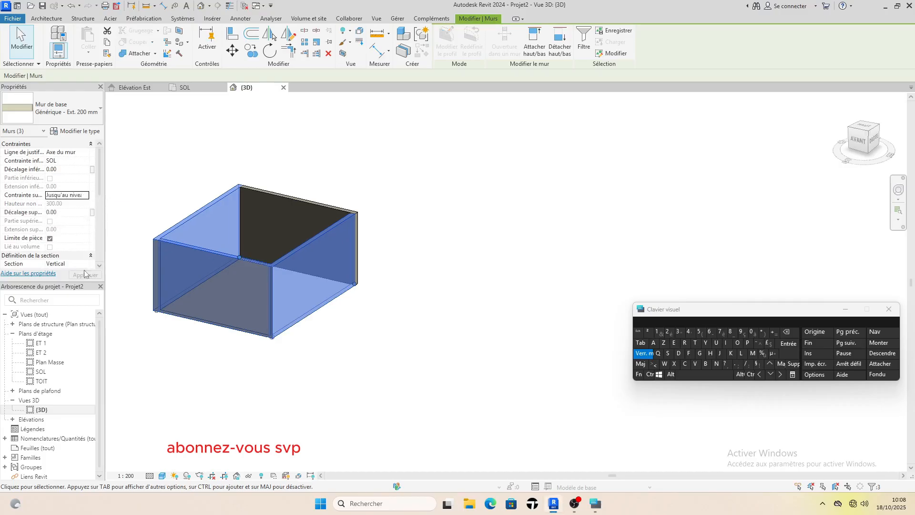
click(245, 157)
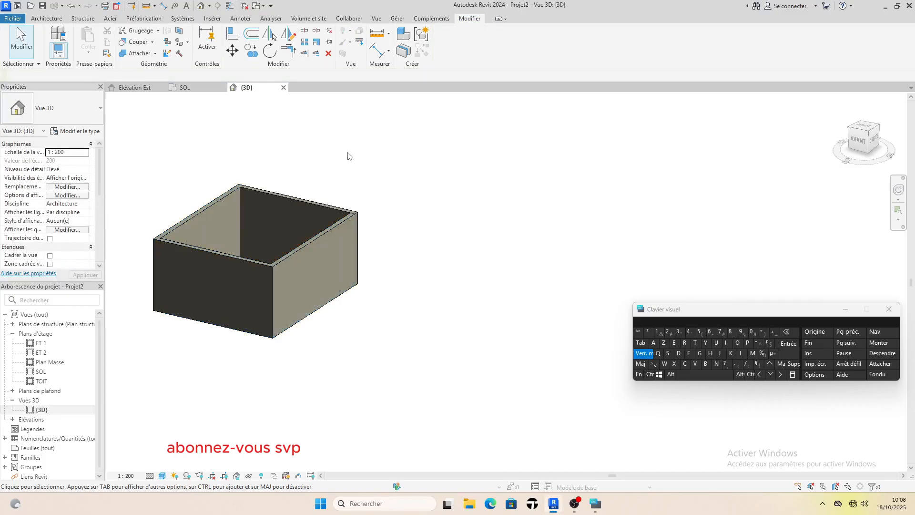